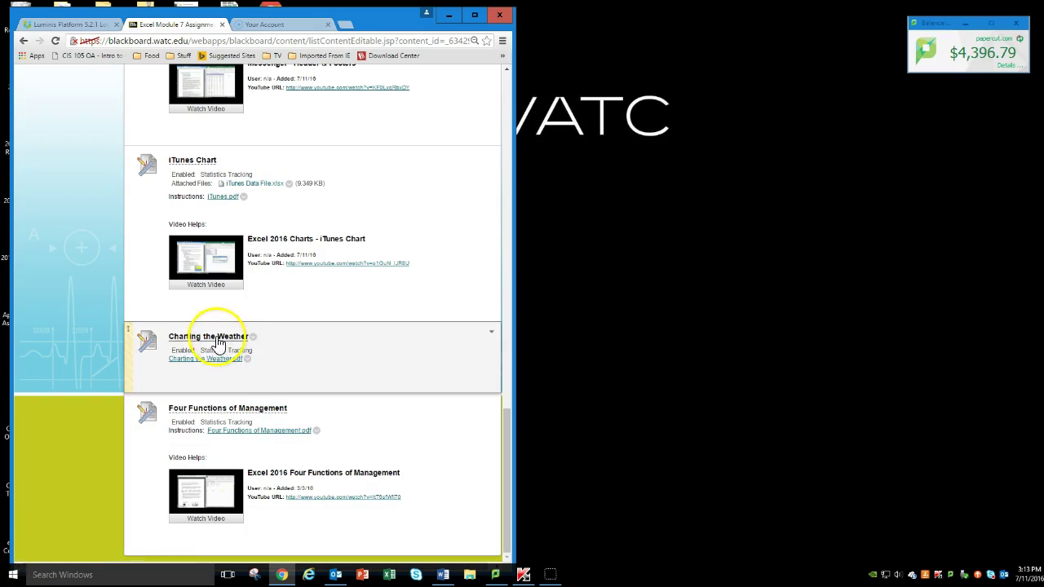
Open the Charting the Weather.pdf instructions from the Blackboard assignment
{"action": "left_click", "coordinate": [205, 363]}
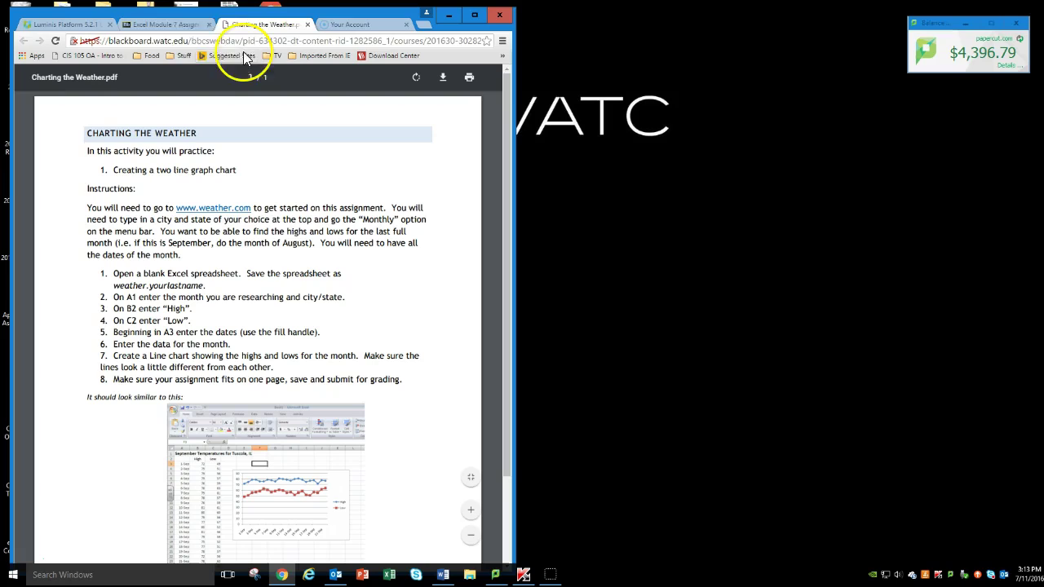
Open a new browser tab as its own window and go to weather.com
{"action": "left_click", "coordinate": [420, 26]}
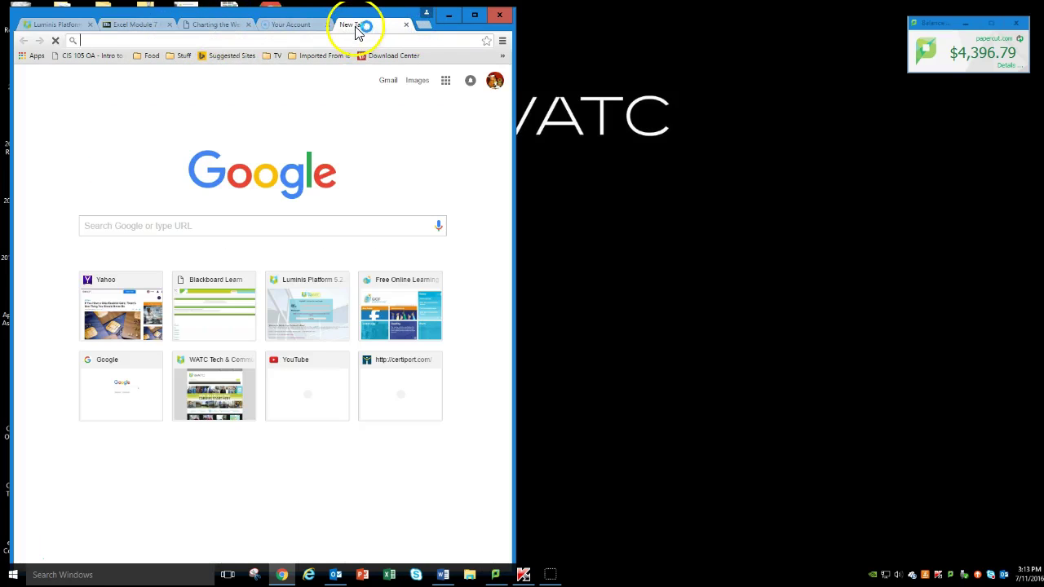
{"action": "left_click_drag", "start_coordinate": [353, 33], "coordinate": [543, 24]}
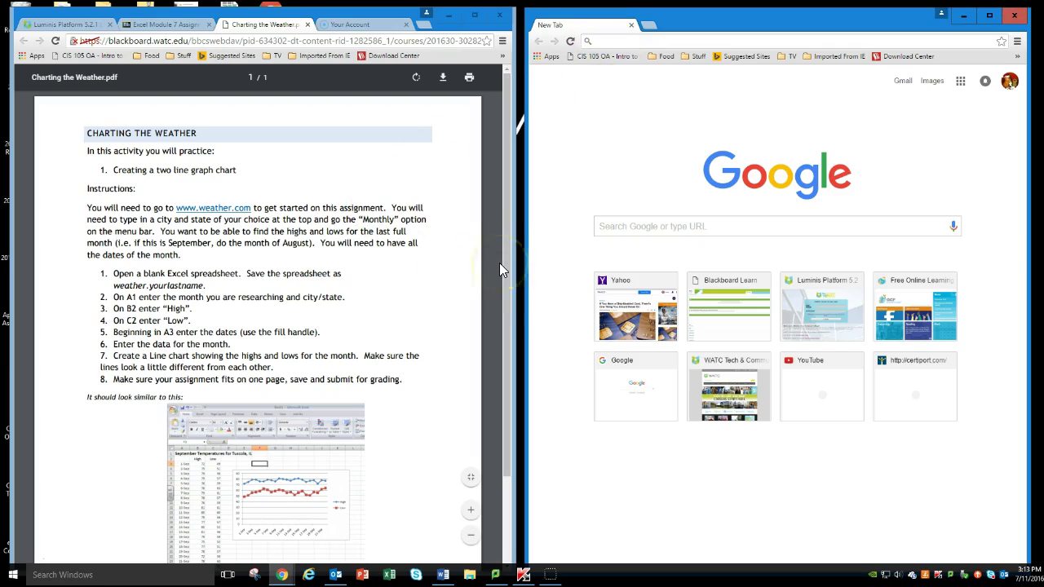
{"action": "type", "text": "weather.com"}
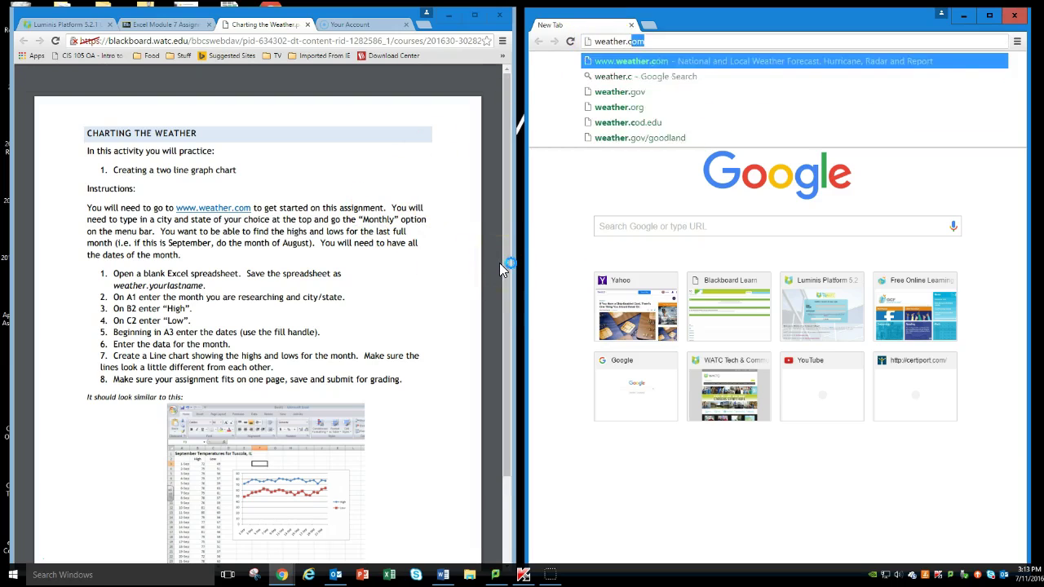
{"action": "key", "text": "Return"}
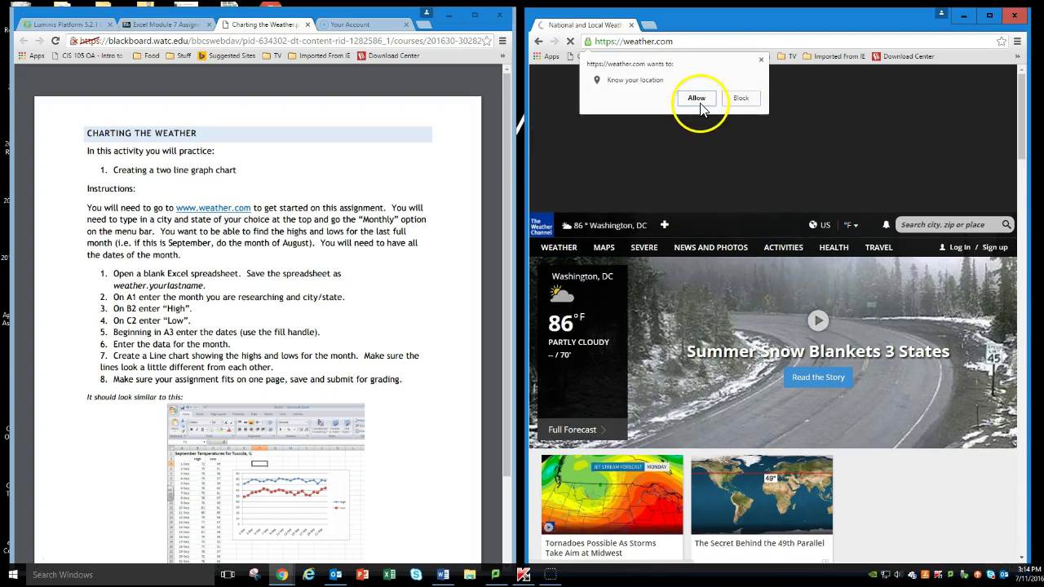
Allow location access and bring up the forecast for Derby, KS
{"action": "left_click", "coordinate": [701, 98]}
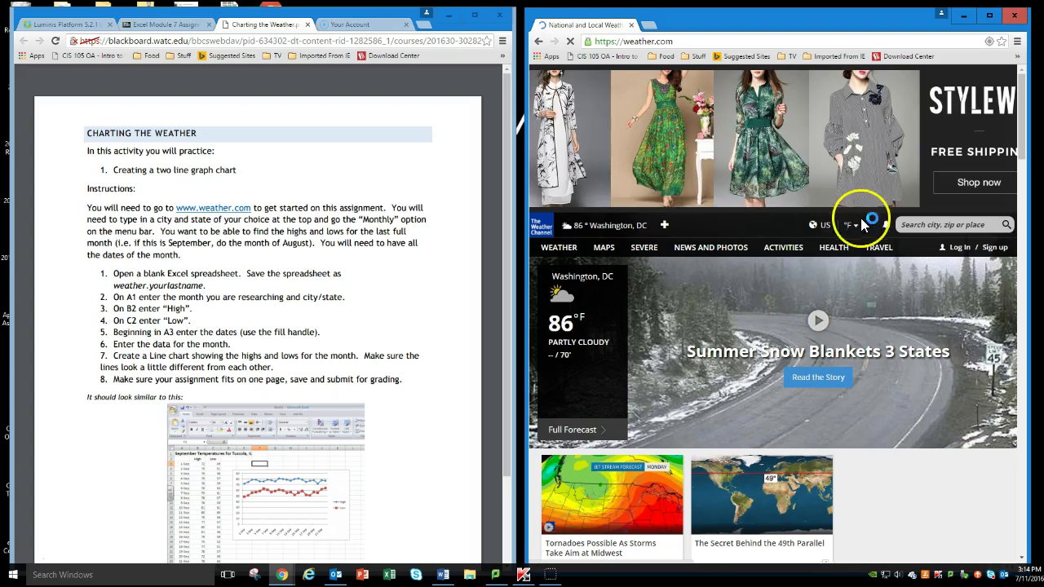
{"action": "left_click", "coordinate": [922, 222]}
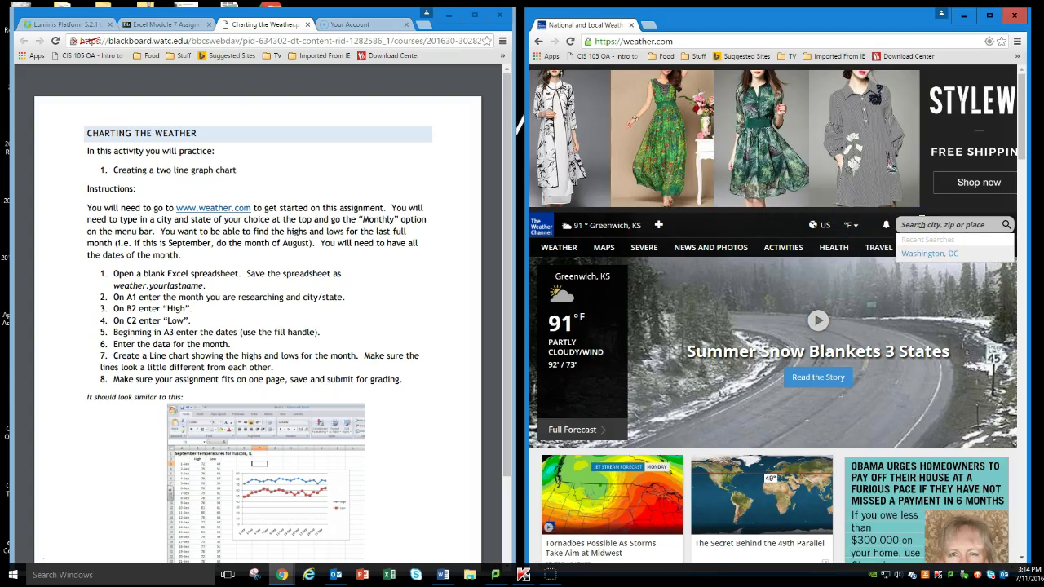
{"action": "type", "text": "Derby"}
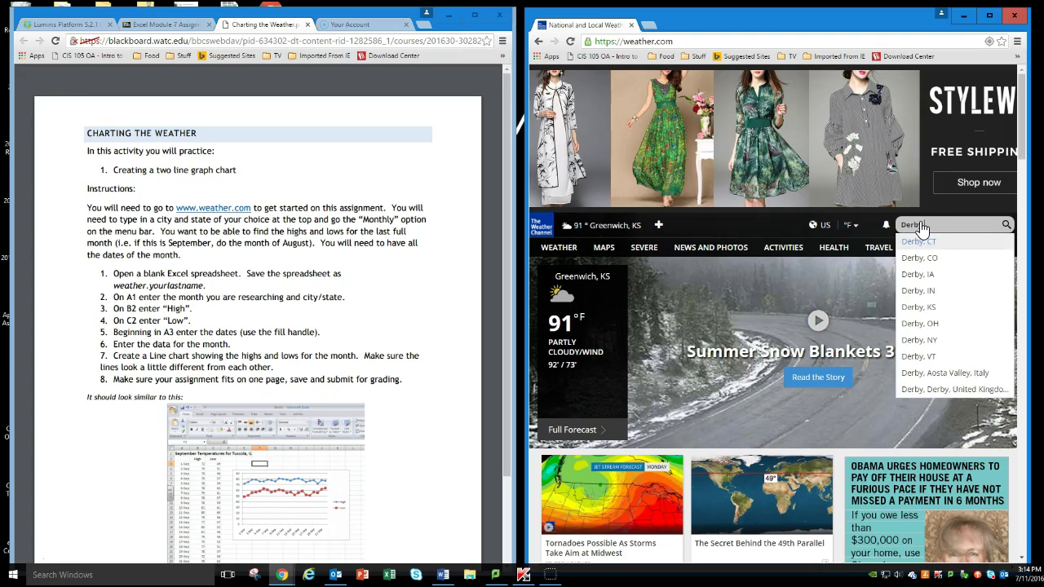
{"action": "left_click", "coordinate": [922, 308]}
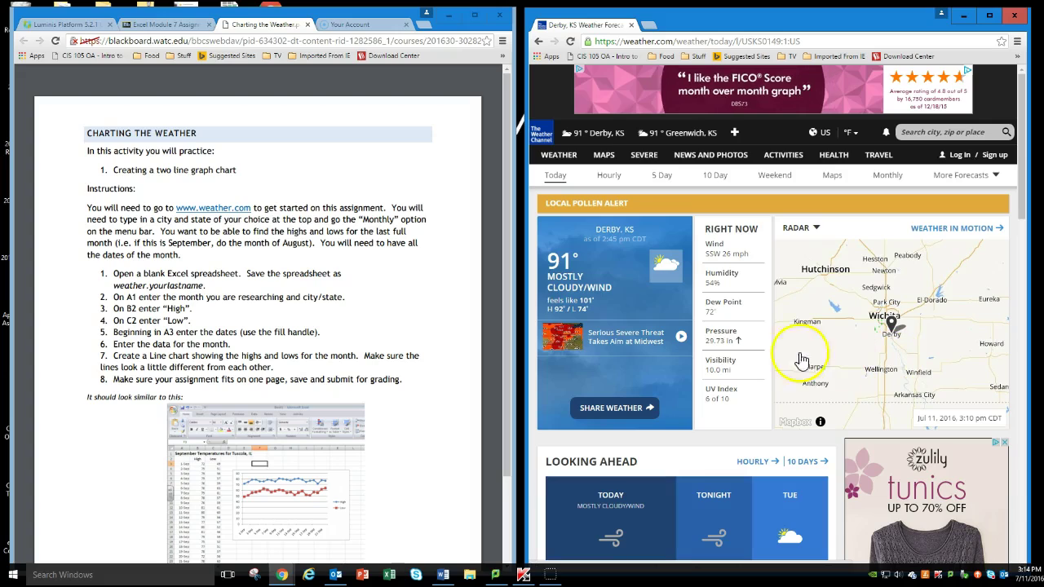
Switch Derby, KS to the Monthly view and step back to the June 2016 calendar
{"action": "left_click", "coordinate": [888, 178]}
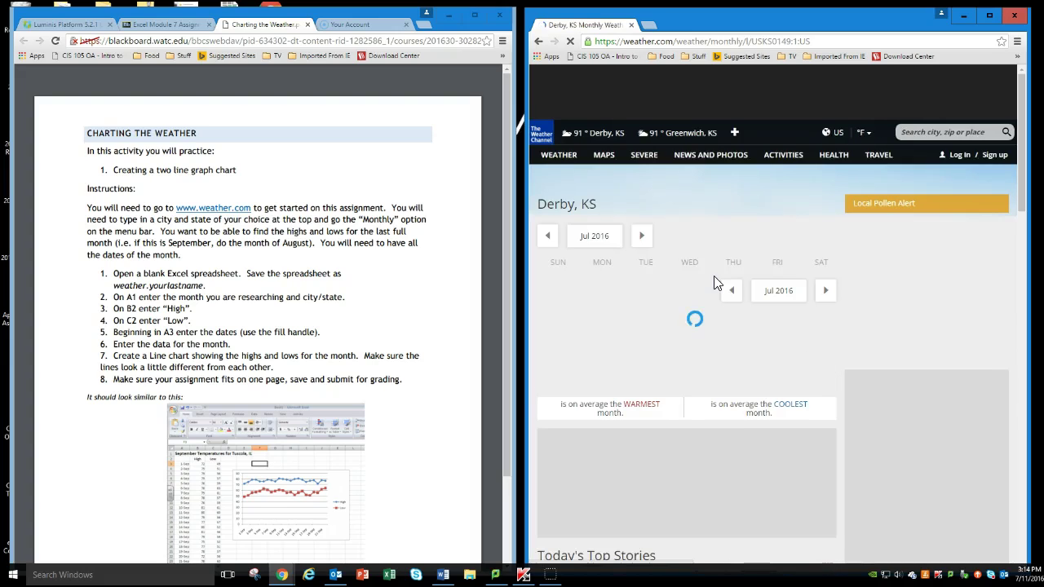
{"action": "left_click", "coordinate": [547, 237]}
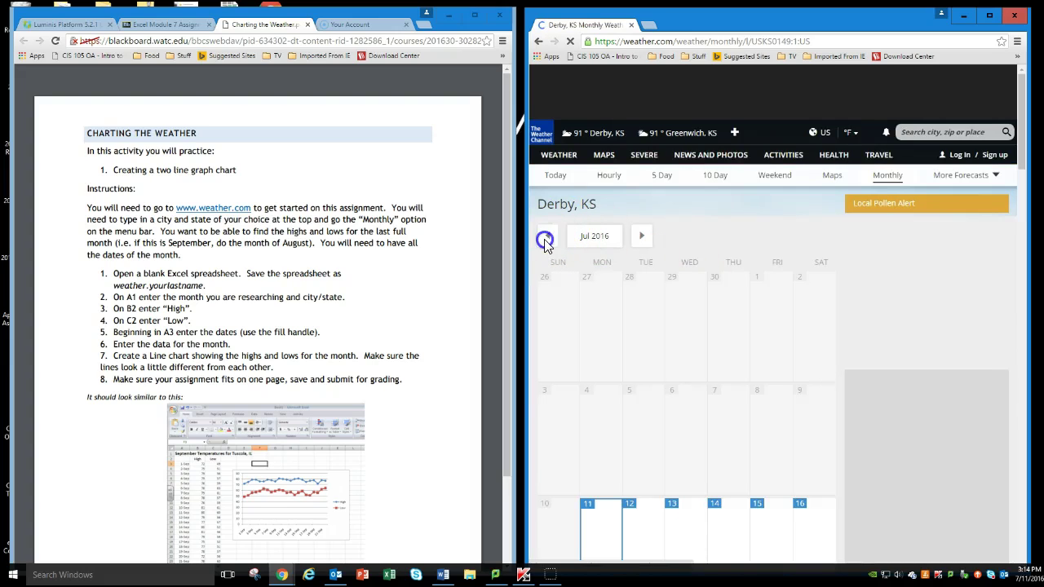
{"action": "left_click", "coordinate": [547, 237]}
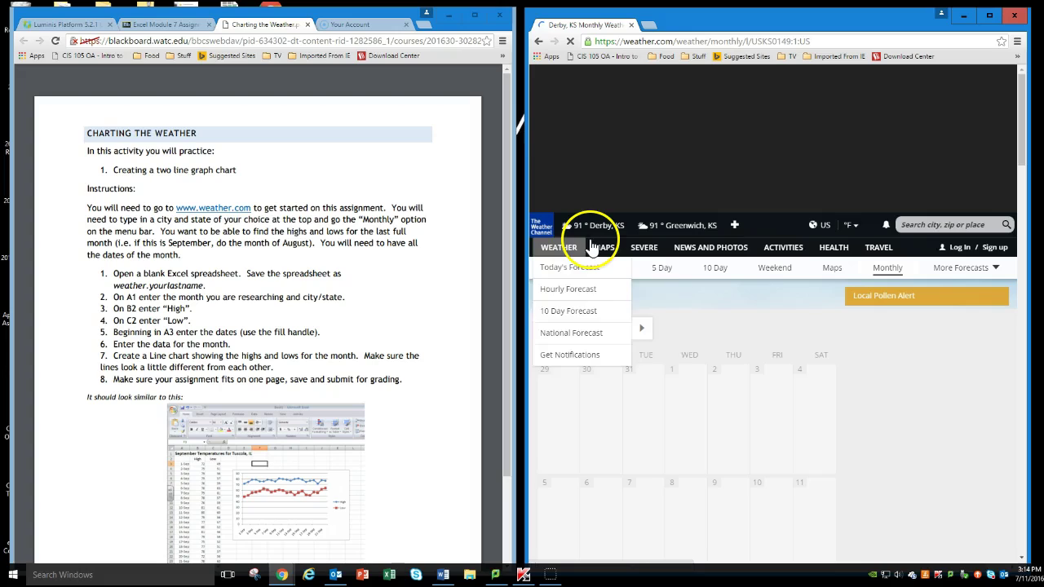
{"action": "mouse_move", "coordinate": [591, 247]}
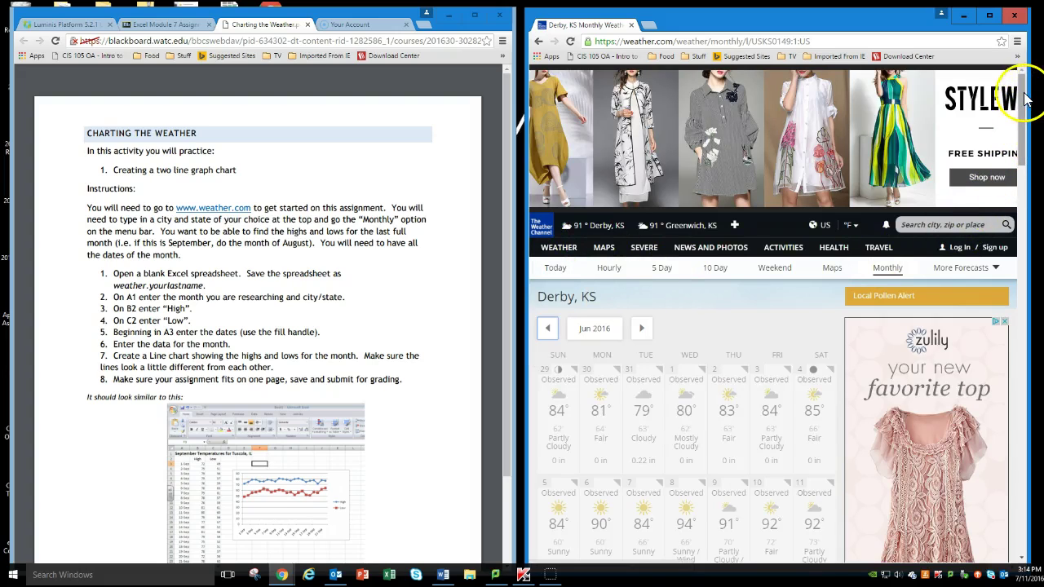
{"action": "left_click_drag", "start_coordinate": [1025, 96], "coordinate": [1026, 124]}
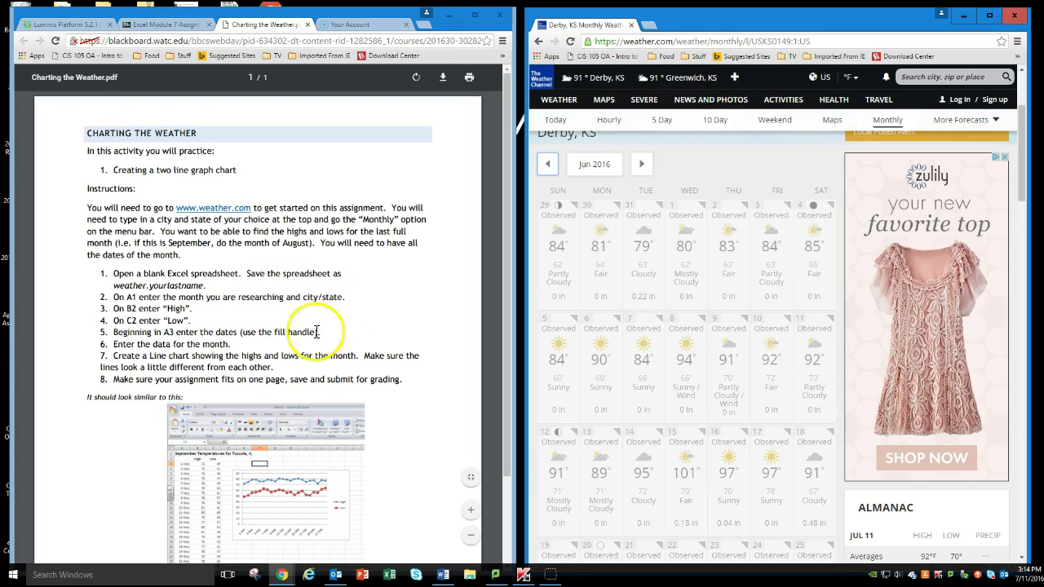
Start a blank Excel workbook titled 'June 2016 Temperatures for Derby KS' in A1
{"action": "left_click", "coordinate": [389, 576]}
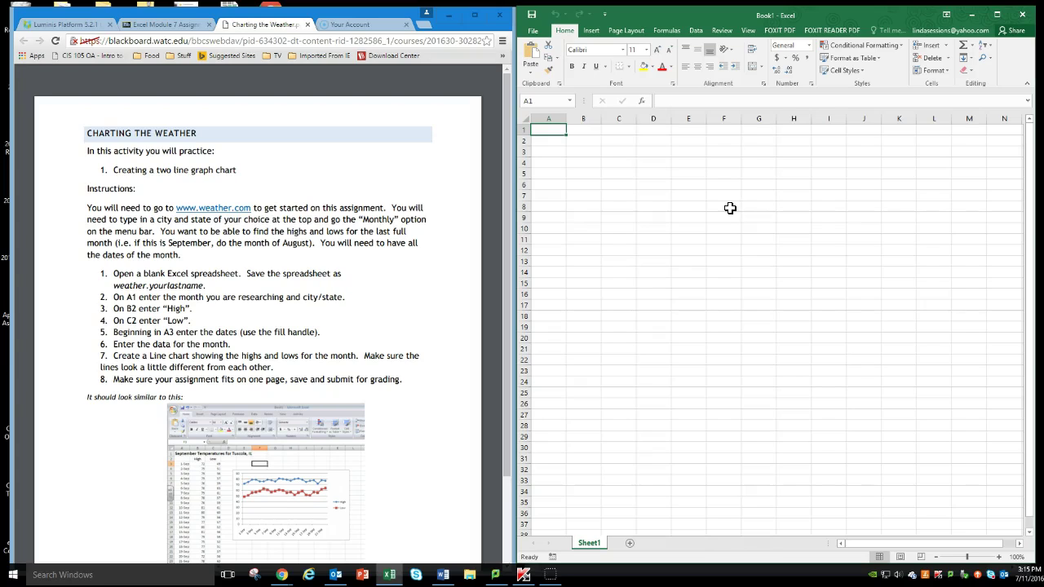
{"action": "type", "text": "J"}
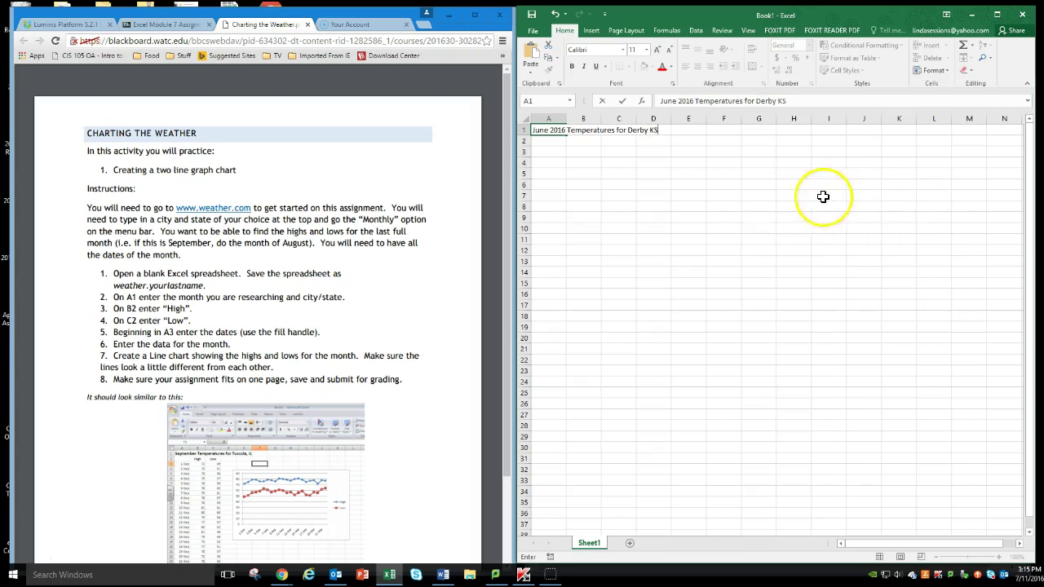
{"action": "left_click", "coordinate": [548, 144]}
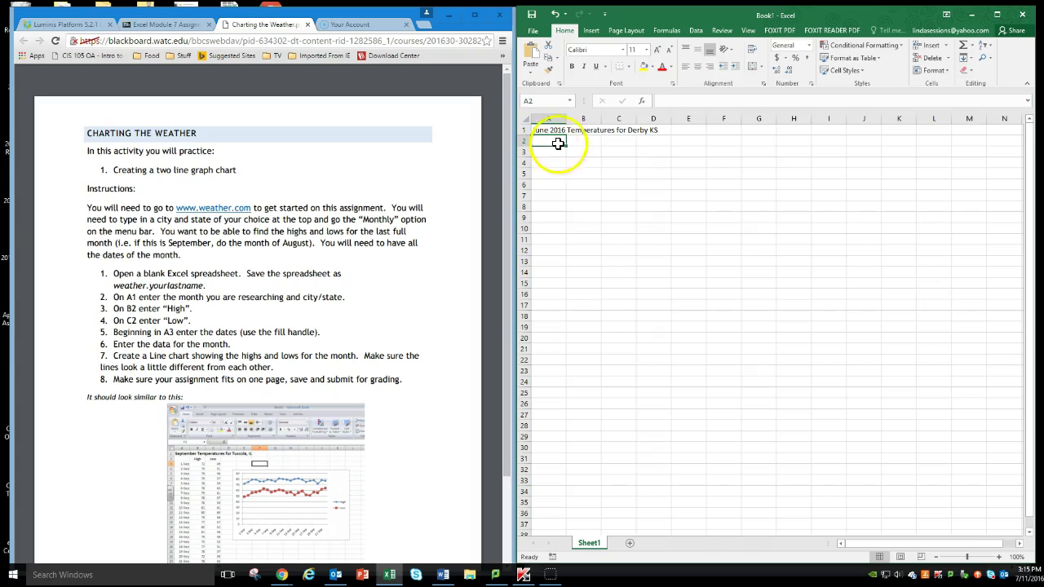
Enter the column headings High in B2 and Low in C2
{"action": "left_click", "coordinate": [584, 140]}
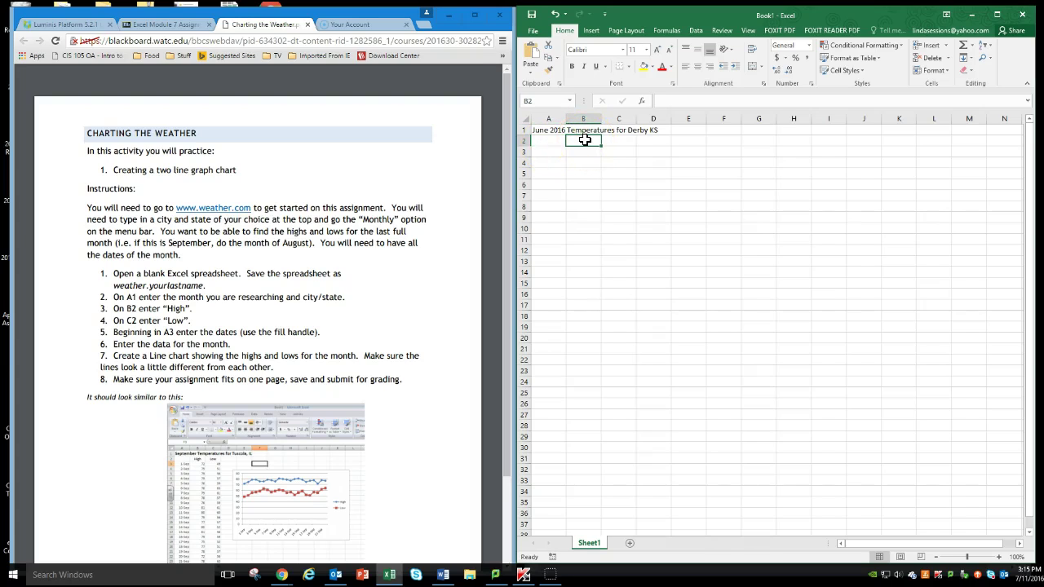
{"action": "type", "text": "High"}
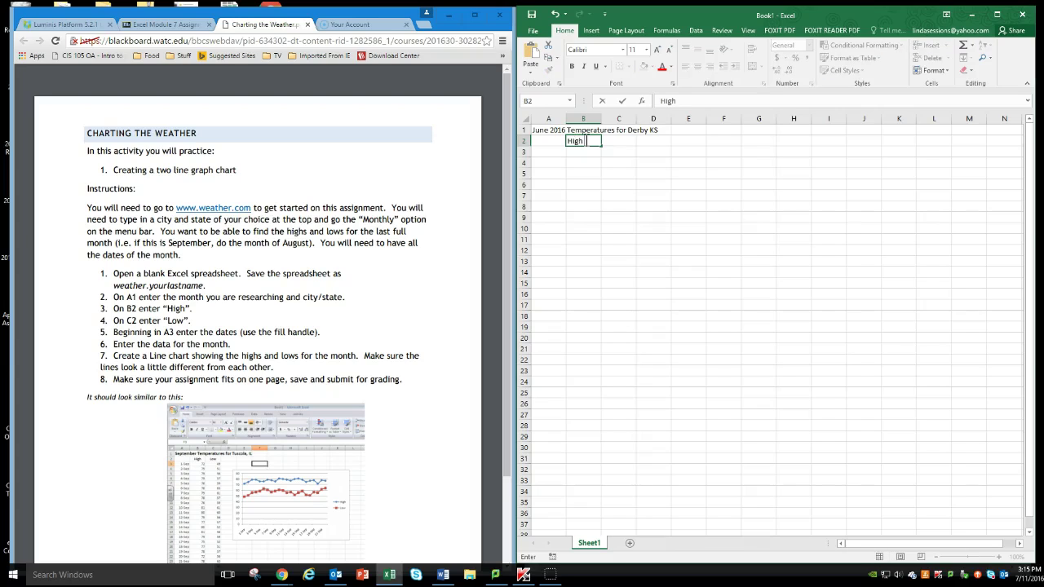
{"action": "key", "text": "Tab"}
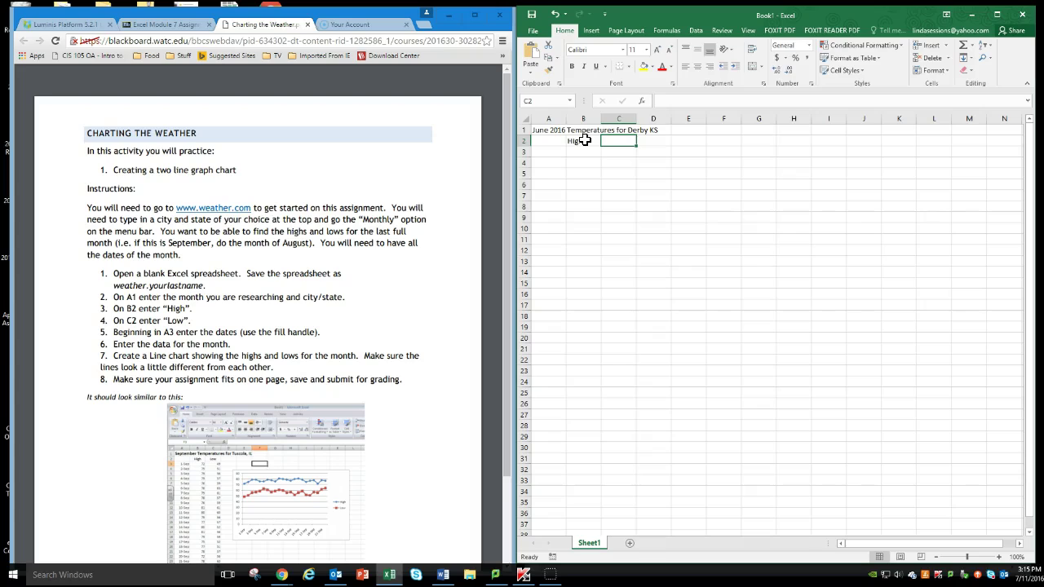
{"action": "type", "text": "Low"}
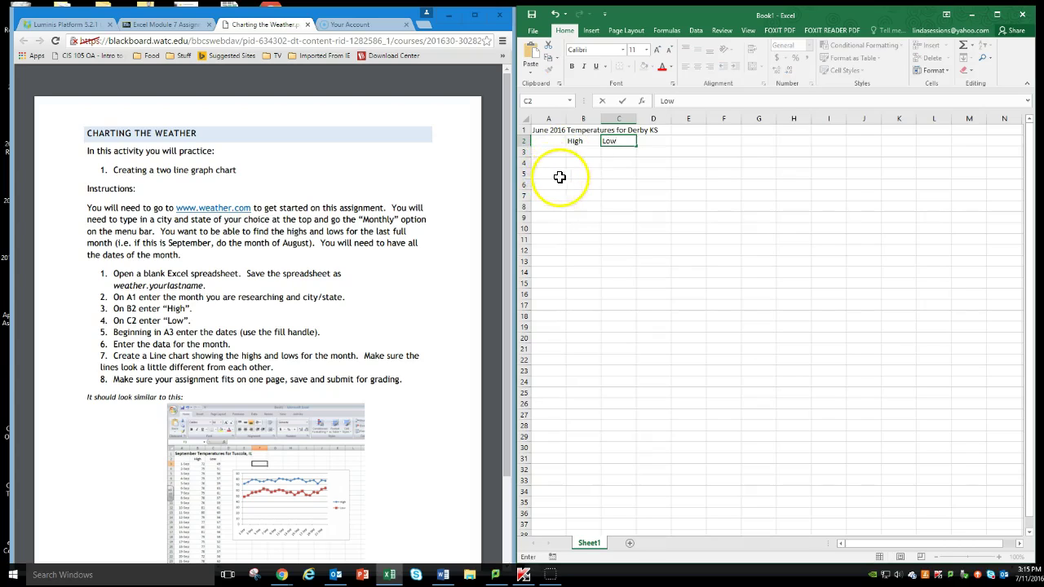
Enter 6/1/2016 in A3, fill dates down to 6/30/2016 in A32, and widen column A
{"action": "left_click", "coordinate": [546, 154]}
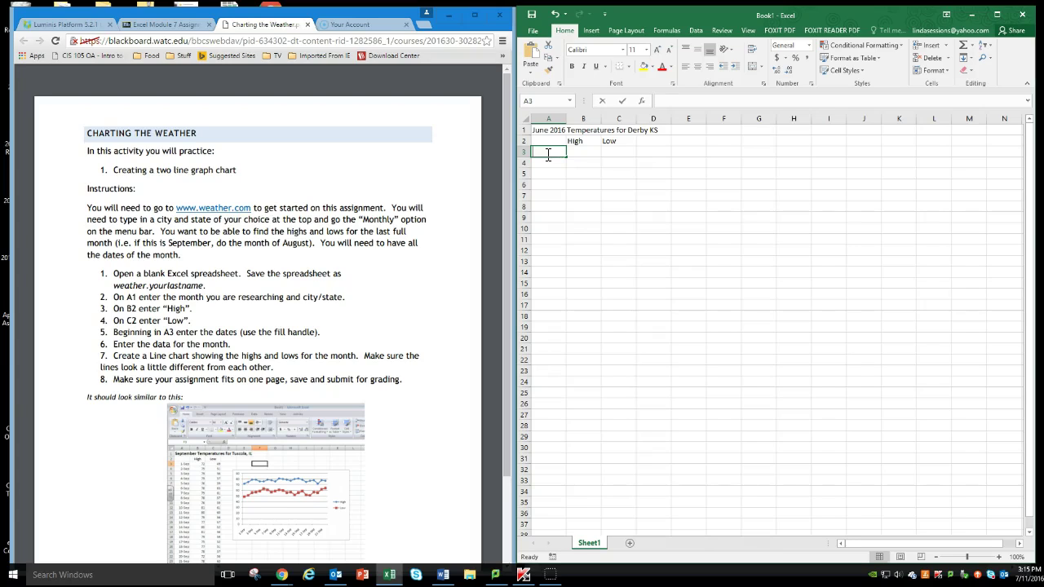
{"action": "type", "text": "06/01/2016"}
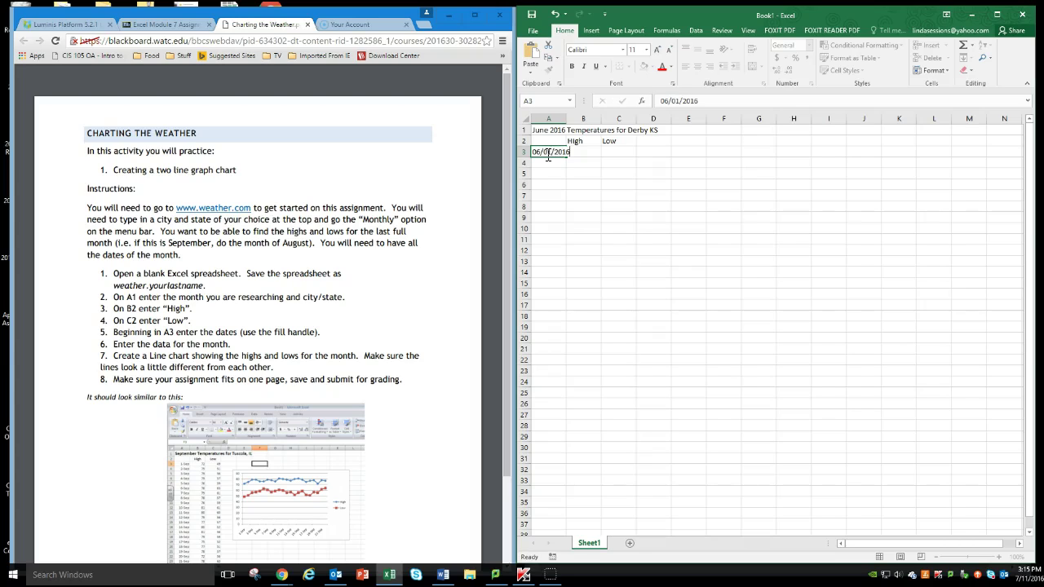
{"action": "key", "text": "Return"}
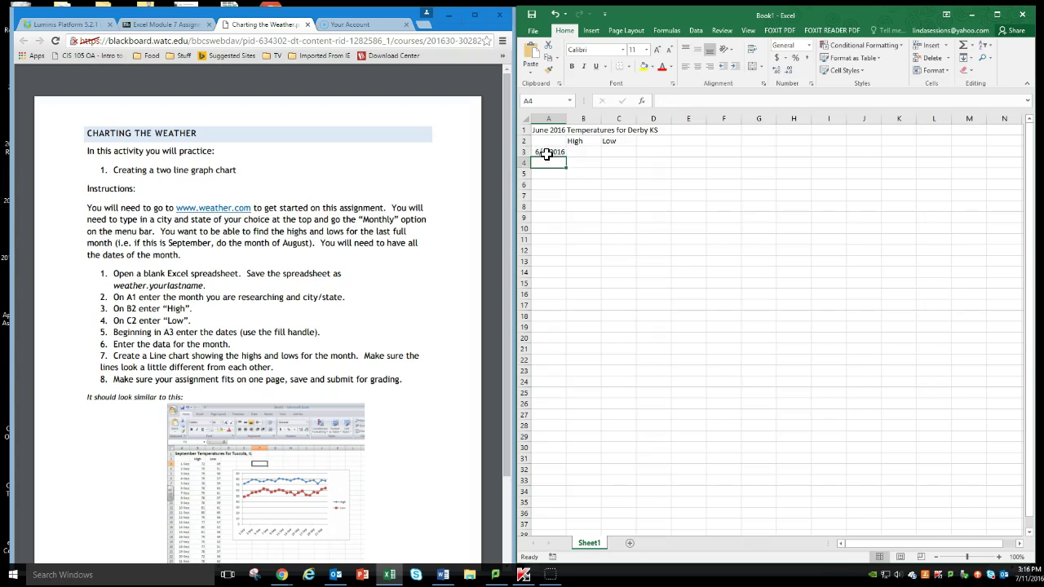
{"action": "left_click", "coordinate": [548, 150]}
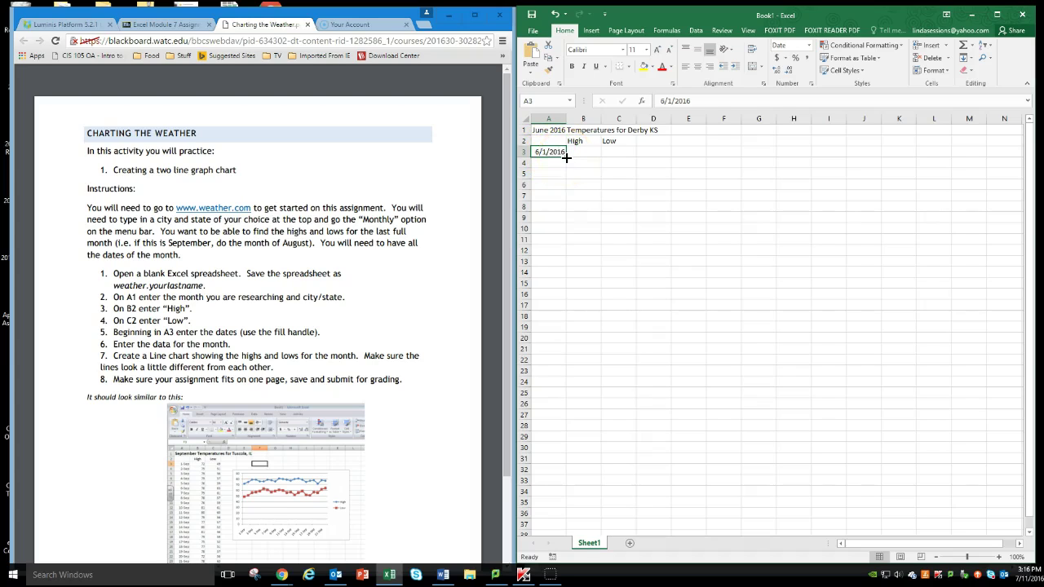
{"action": "left_click_drag", "start_coordinate": [566, 157], "coordinate": [554, 480]}
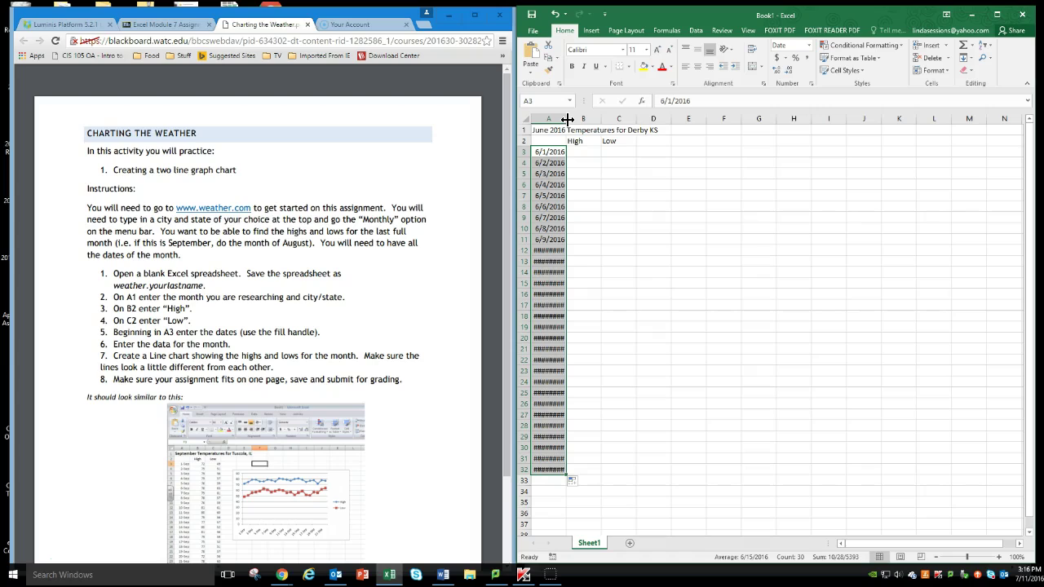
{"action": "left_click_drag", "start_coordinate": [567, 119], "coordinate": [574, 119]}
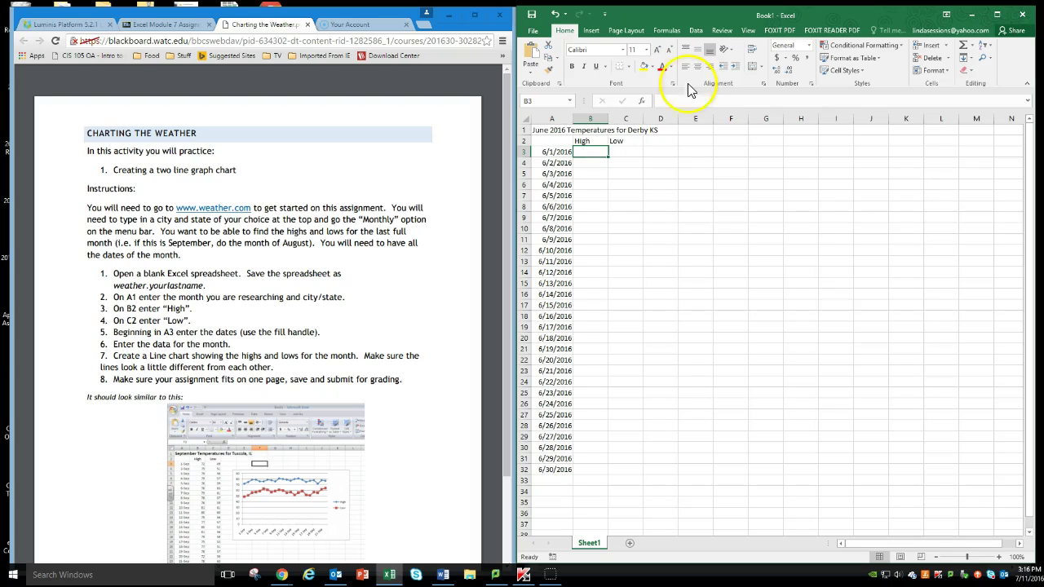
Place Excel beside the weather page and enter June 1's high 80 and low 62
{"action": "left_click_drag", "start_coordinate": [845, 18], "coordinate": [343, 24]}
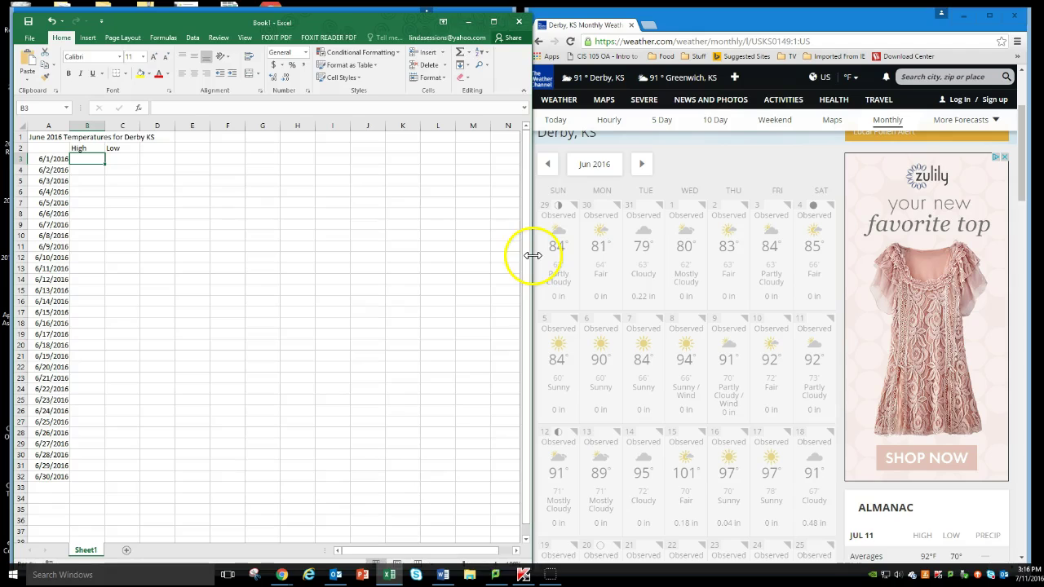
{"action": "left_click_drag", "start_coordinate": [532, 255], "coordinate": [482, 240]}
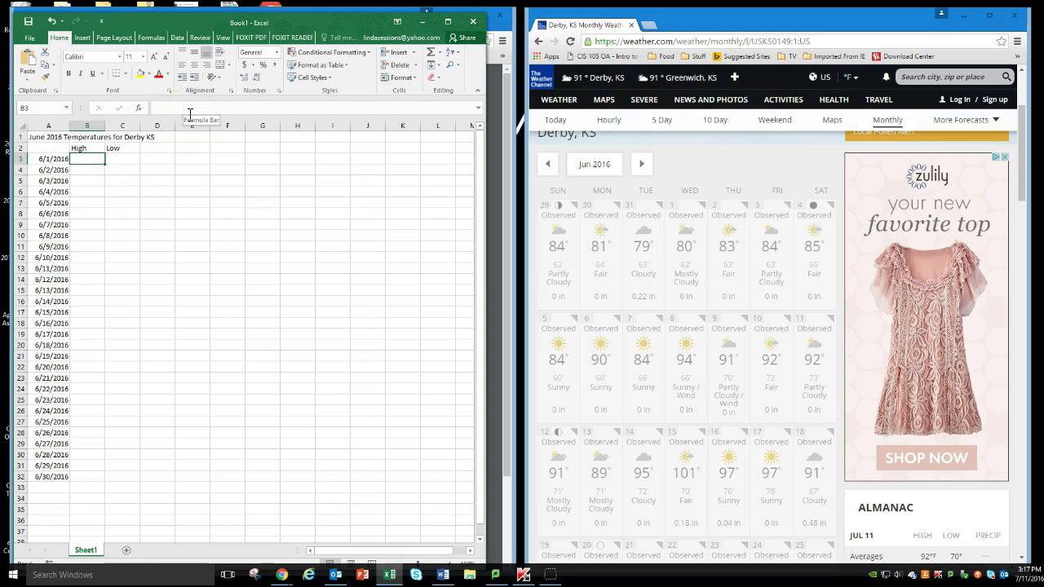
{"action": "type", "text": "80"}
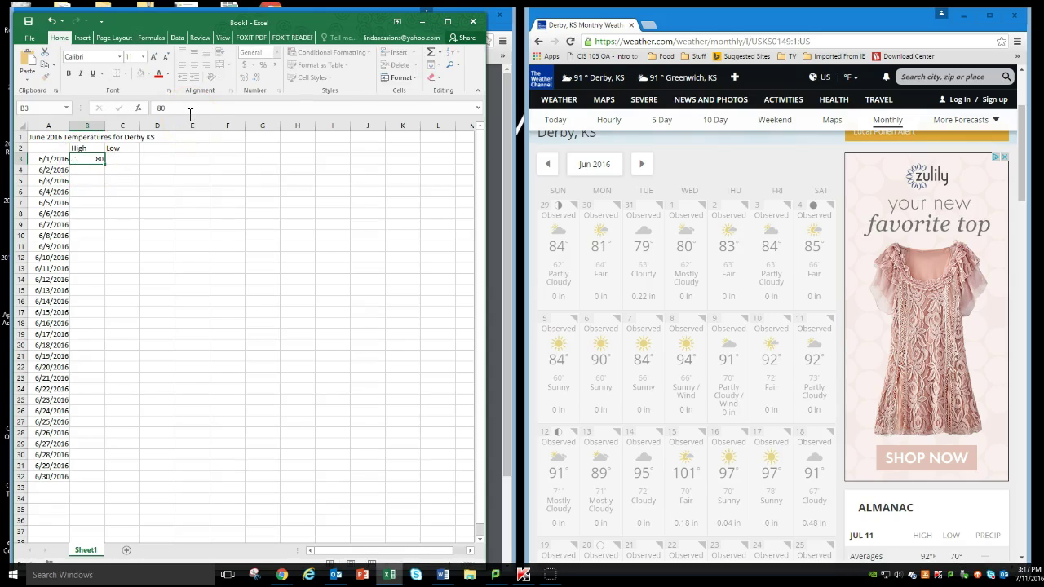
{"action": "key", "text": "Tab"}
{"action": "type", "text": "6"}
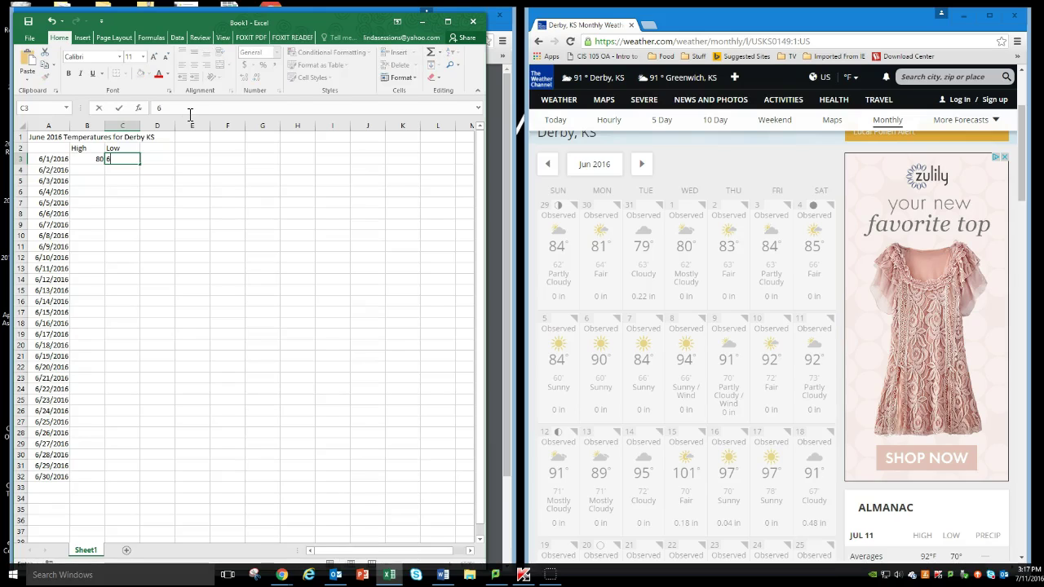
{"action": "key", "text": "Return"}
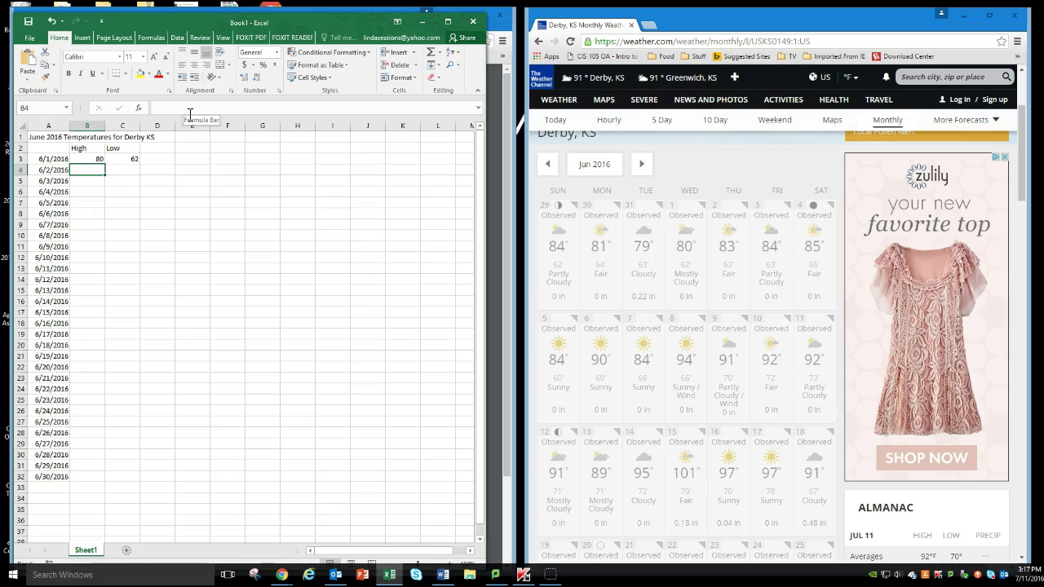
Enter highs and lows for June 2–4: 83/63, 84/63, 85/66
{"action": "type", "text": "83"}
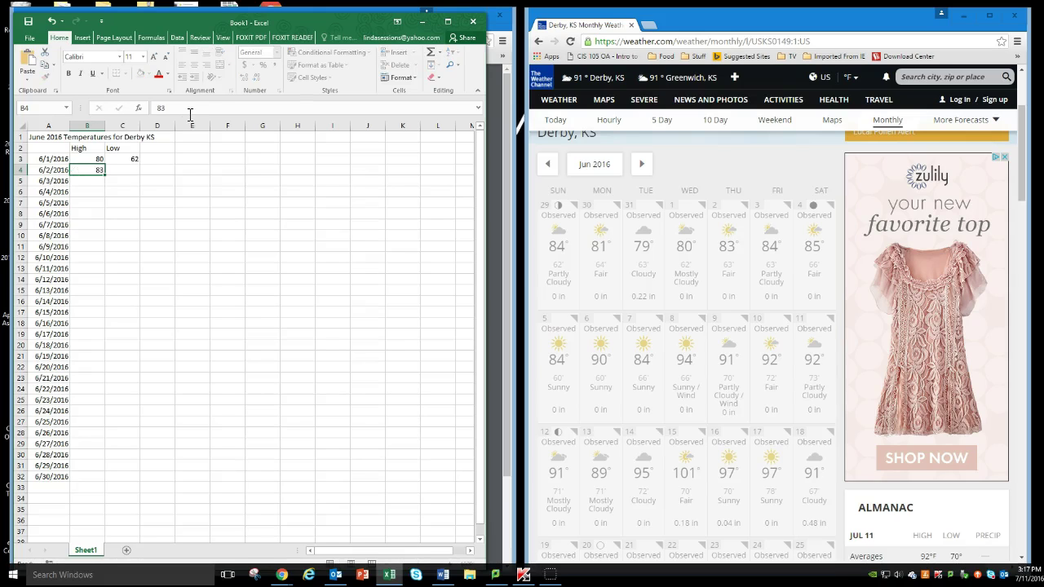
{"action": "key", "text": "Tab"}
{"action": "type", "text": "63"}
{"action": "key", "text": "Return"}
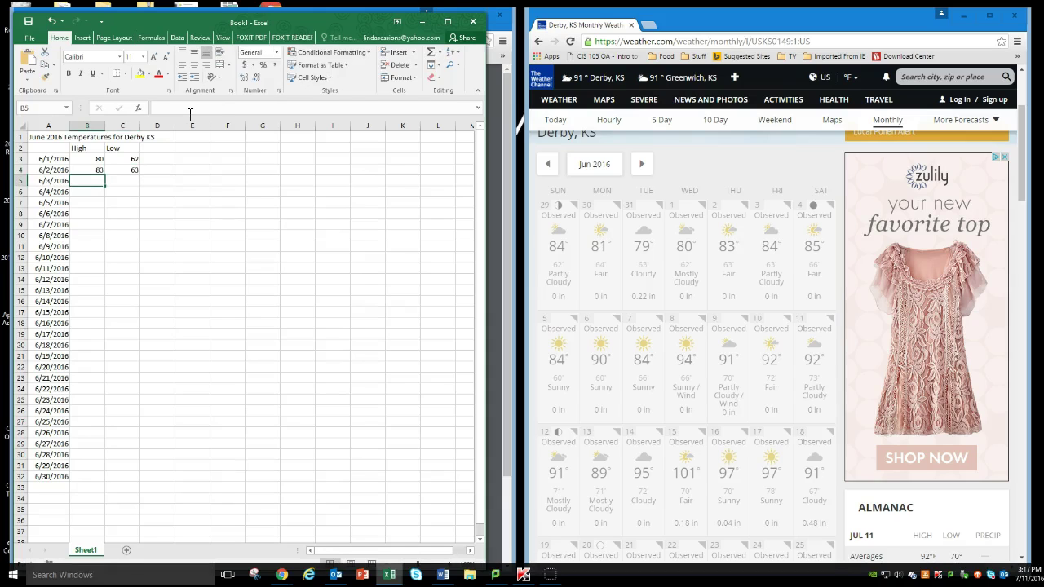
{"action": "type", "text": "84"}
{"action": "key", "text": "Tab"}
{"action": "type", "text": "63"}
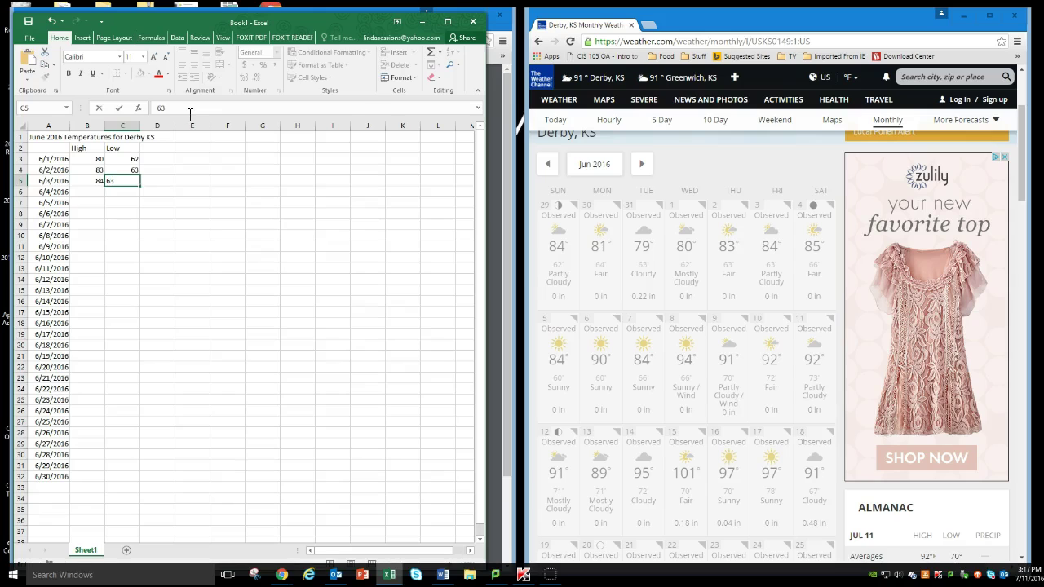
{"action": "key", "text": "Return"}
{"action": "type", "text": "85"}
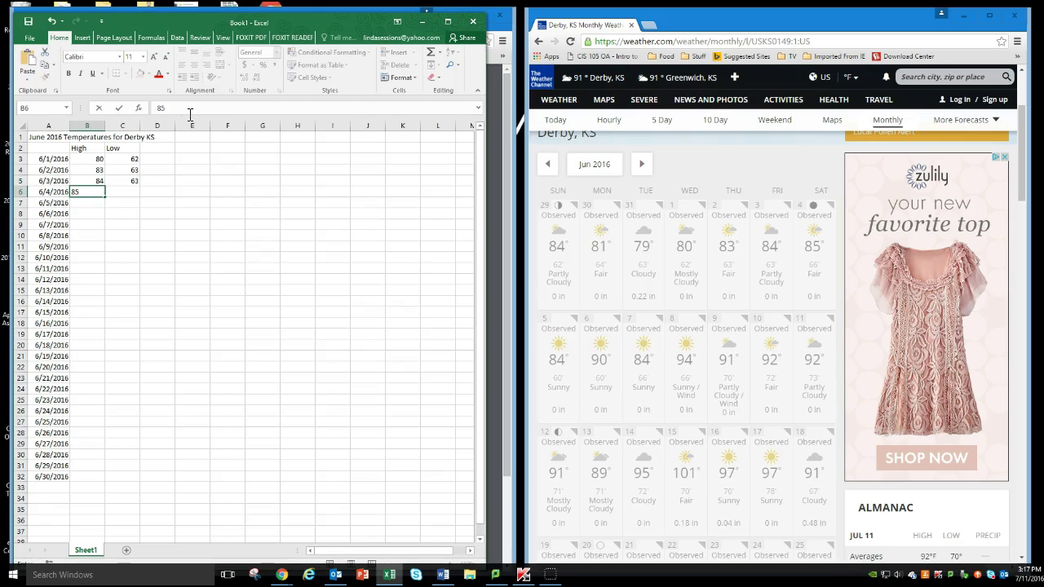
{"action": "key", "text": "Tab"}
{"action": "type", "text": "66"}
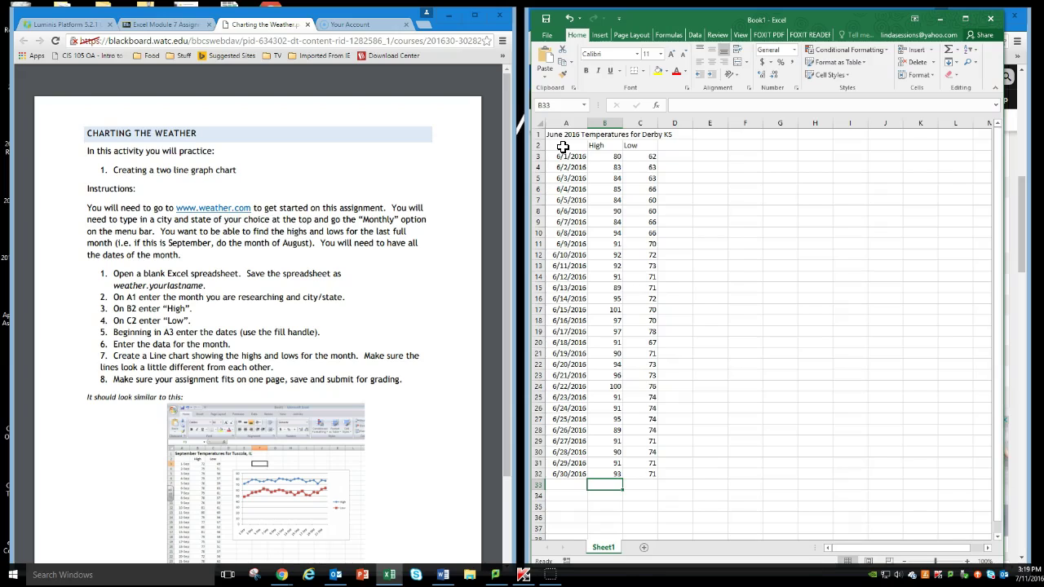
Select the dates and High/Low temperatures in A2:C32 and show the Insert ribbon
{"action": "left_click", "coordinate": [563, 147]}
{"action": "left_click_drag", "start_coordinate": [563, 147], "coordinate": [635, 480]}
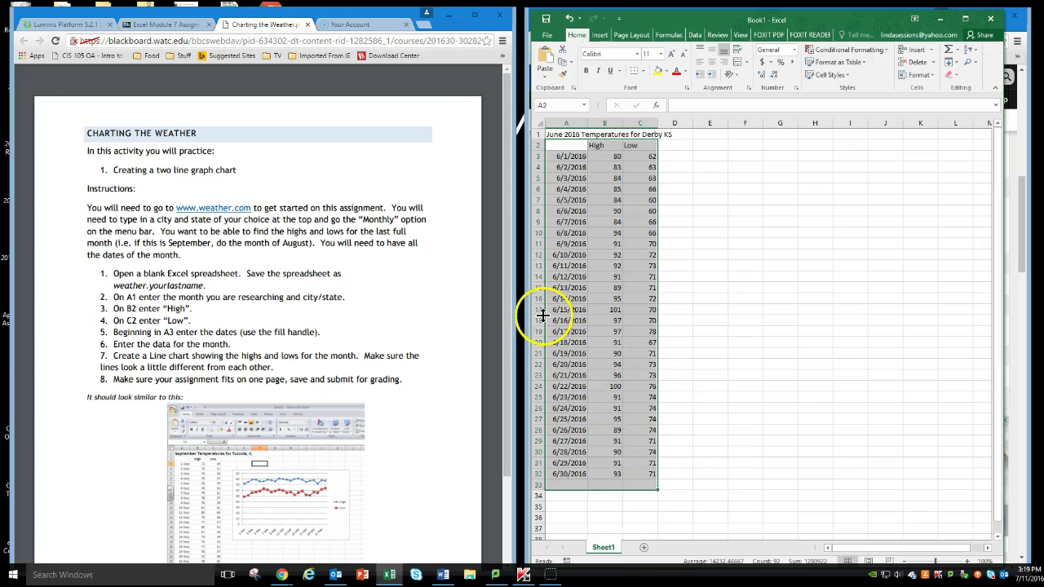
{"action": "left_click_drag", "start_coordinate": [563, 144], "coordinate": [650, 474]}
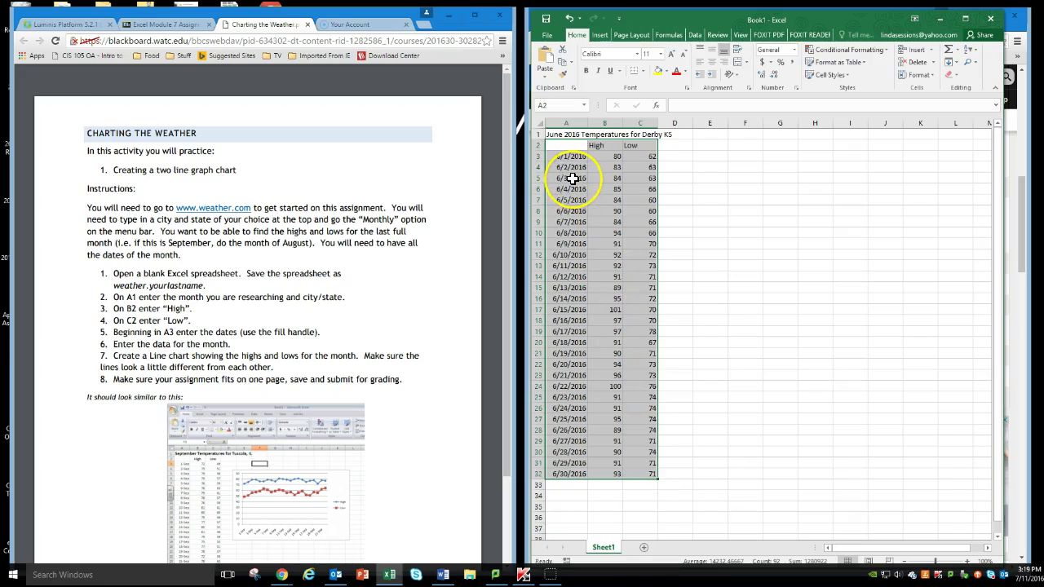
{"action": "left_click", "coordinate": [598, 35]}
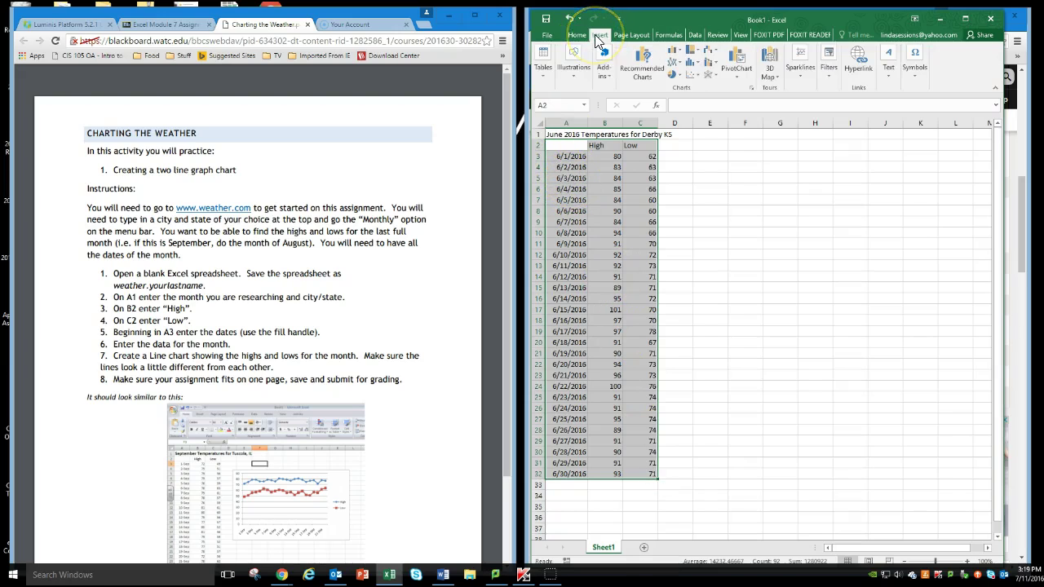
Insert a 2-D Line with Markers chart of the June High and Low temperatures
{"action": "left_click", "coordinate": [677, 66]}
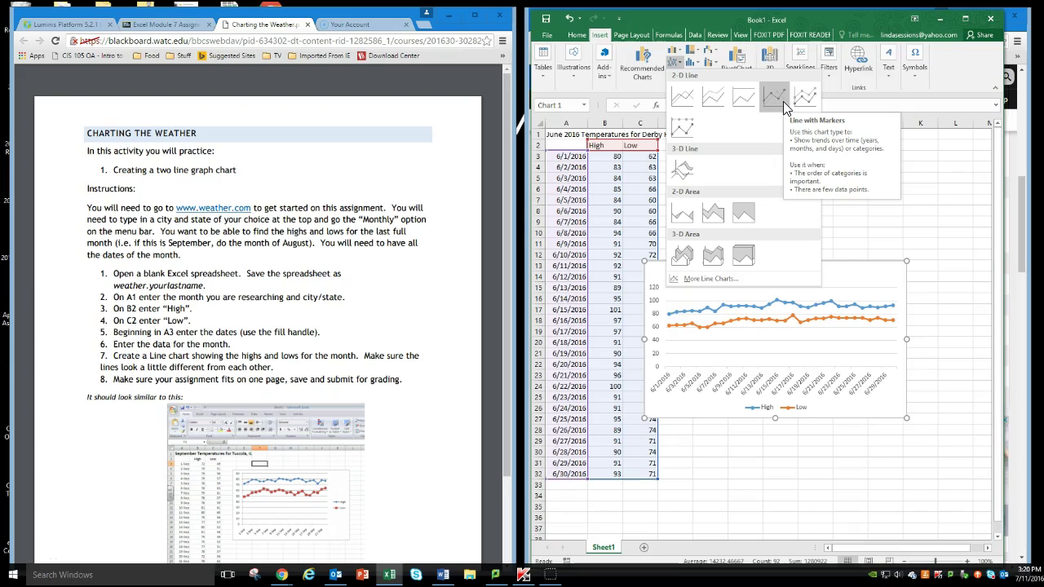
{"action": "left_click", "coordinate": [783, 101]}
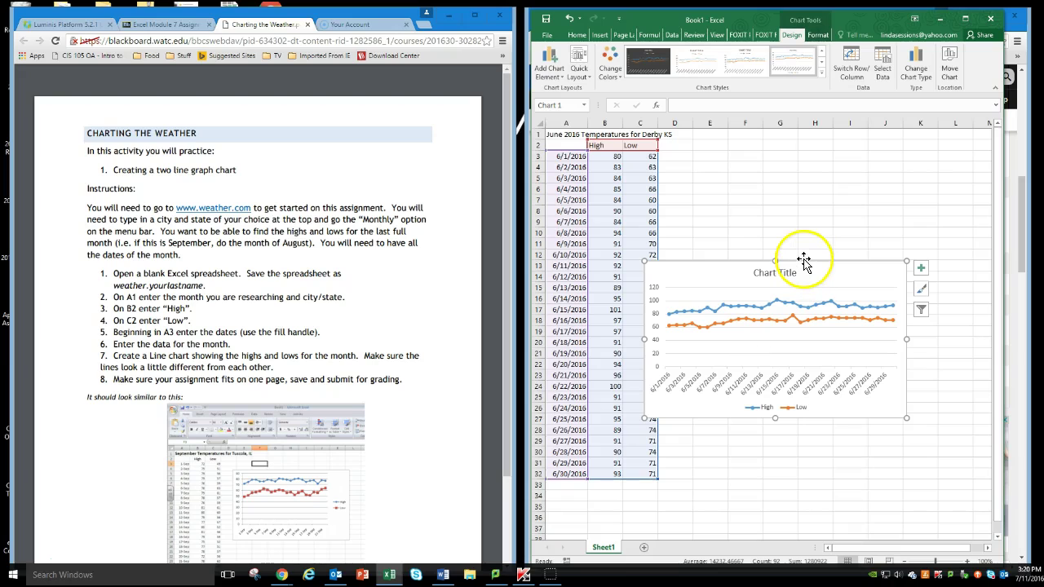
Move the chart up beside the data over columns D–K and delete its Chart Title
{"action": "mouse_move", "coordinate": [805, 258]}
{"action": "left_mouse_down"}
{"action": "mouse_move", "coordinate": [820, 234]}
{"action": "mouse_move", "coordinate": [830, 144]}
{"action": "mouse_move", "coordinate": [853, 149]}
{"action": "left_mouse_up"}
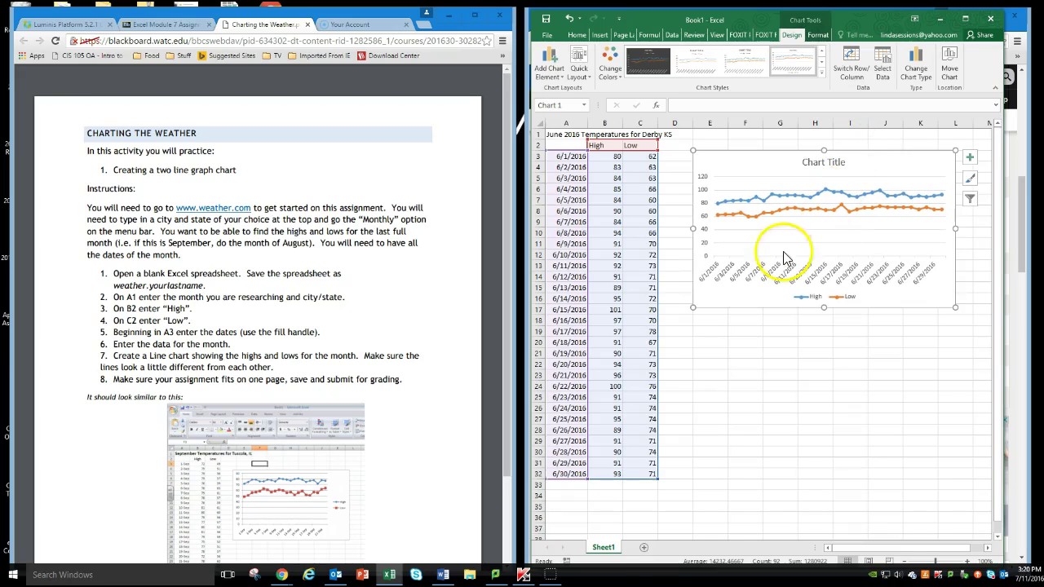
{"action": "left_click", "coordinate": [814, 161]}
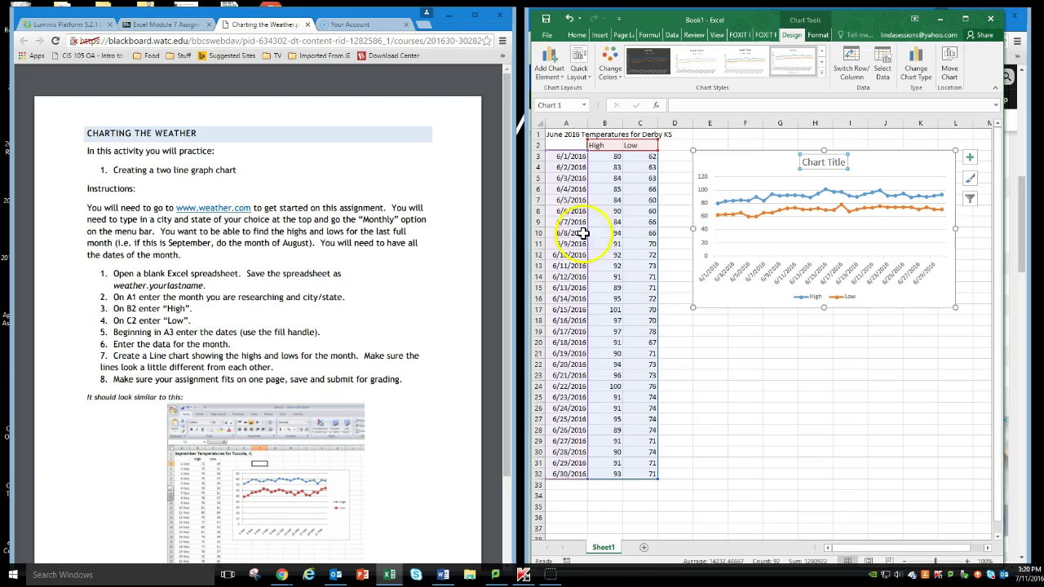
{"action": "left_click", "coordinate": [514, 198]}
{"action": "scroll", "coordinate": [510, 259], "scroll_direction": "down", "scroll_amount": 3}
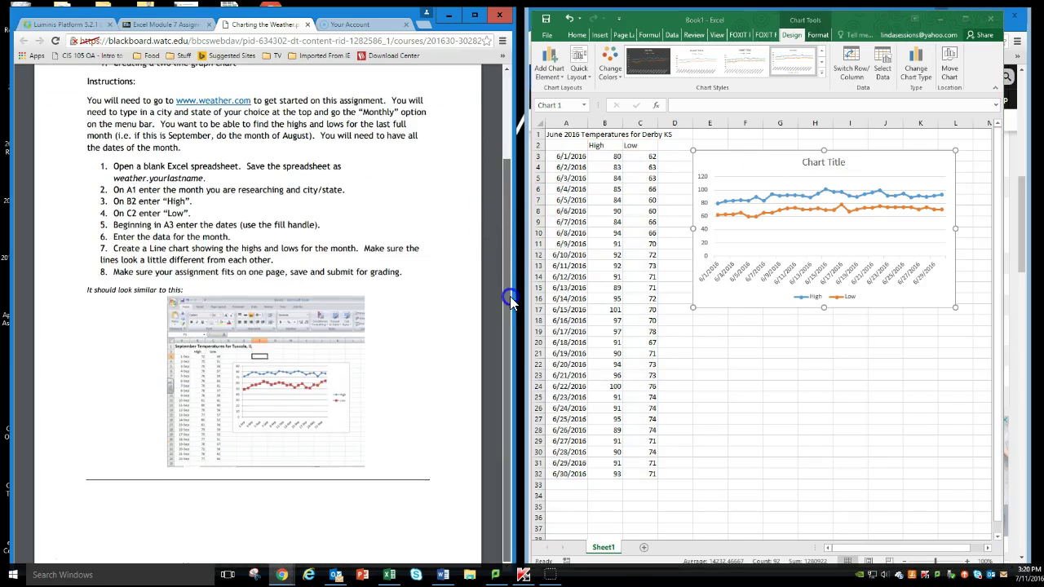
{"action": "left_click", "coordinate": [816, 163]}
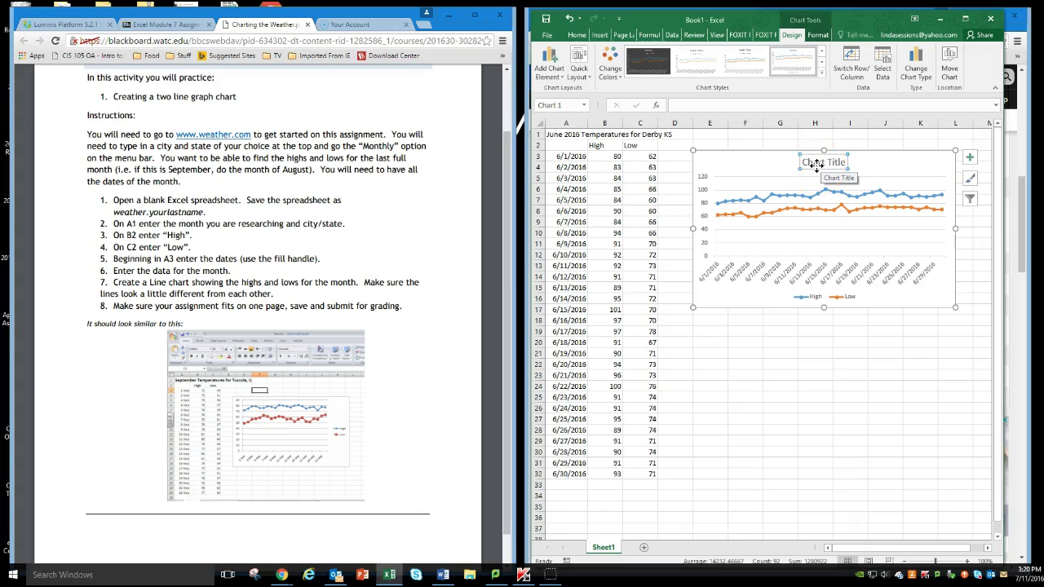
{"action": "key", "text": "Delete"}
{"action": "mouse_move", "coordinate": [794, 182]}
{"action": "left_mouse_down"}
{"action": "mouse_move", "coordinate": [741, 214]}
{"action": "mouse_move", "coordinate": [748, 263]}
{"action": "left_mouse_up"}
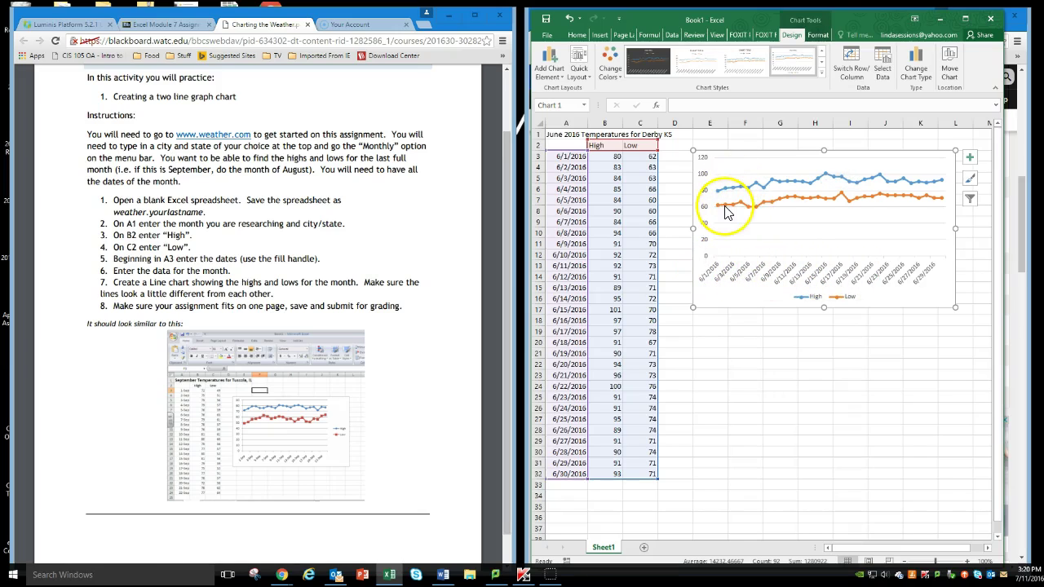
Use Add Chart Element > Legend to set the High/Low legend to Right
{"action": "left_click", "coordinate": [553, 72]}
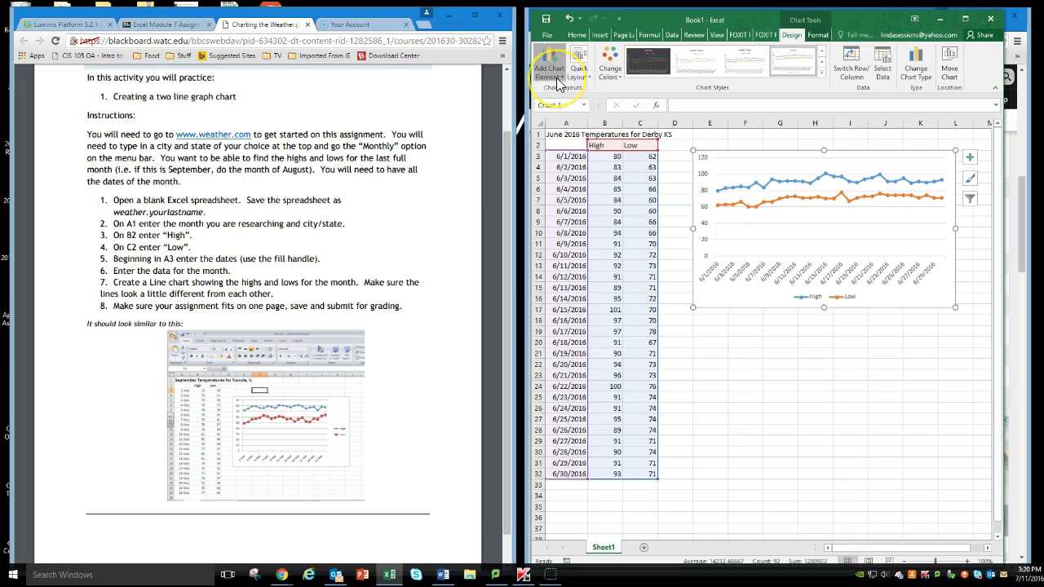
{"action": "mouse_move", "coordinate": [559, 181]}
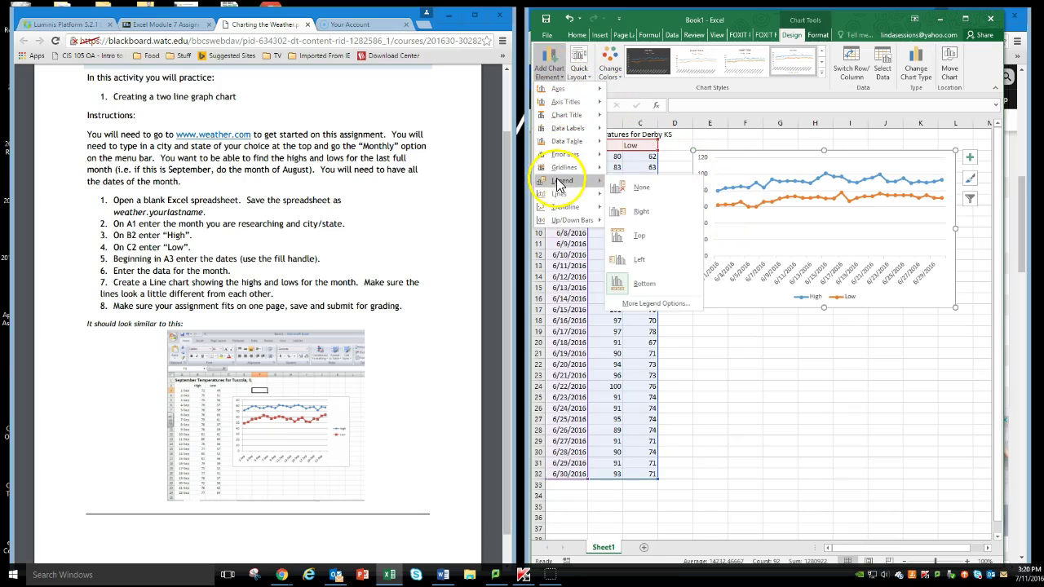
{"action": "left_click", "coordinate": [640, 236]}
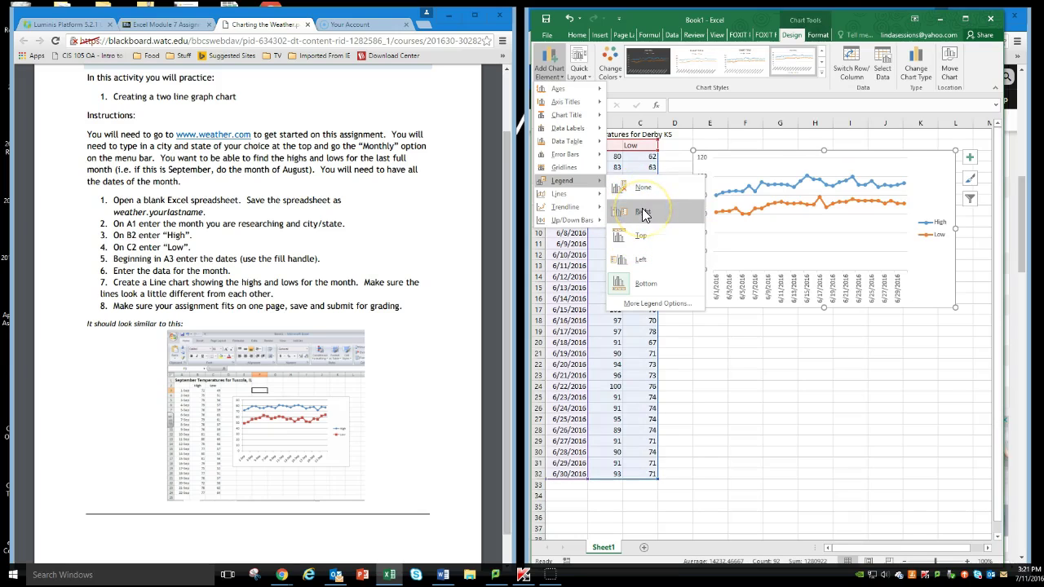
{"action": "left_click", "coordinate": [643, 213]}
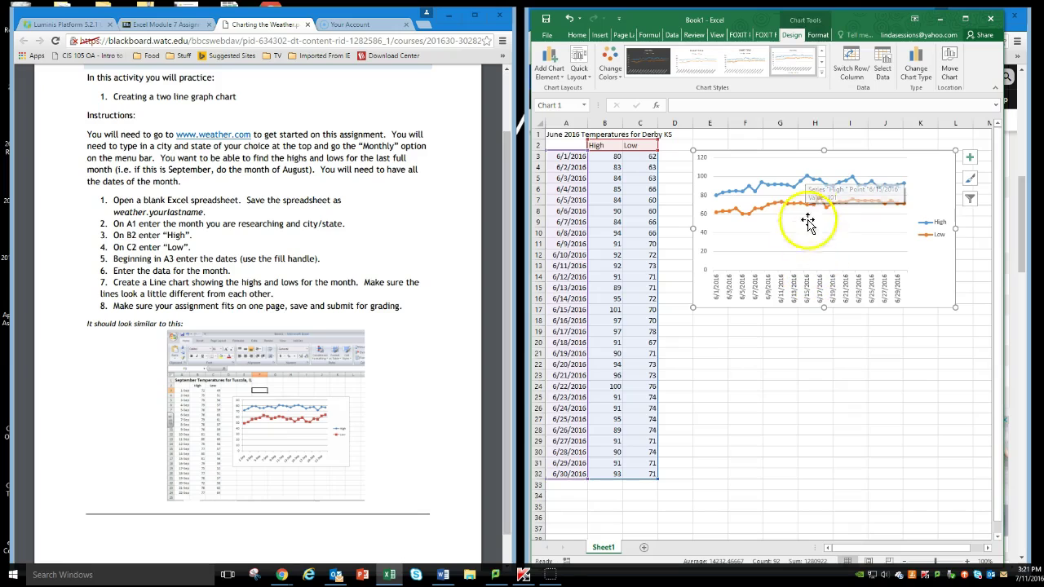
{"action": "mouse_move", "coordinate": [809, 178]}
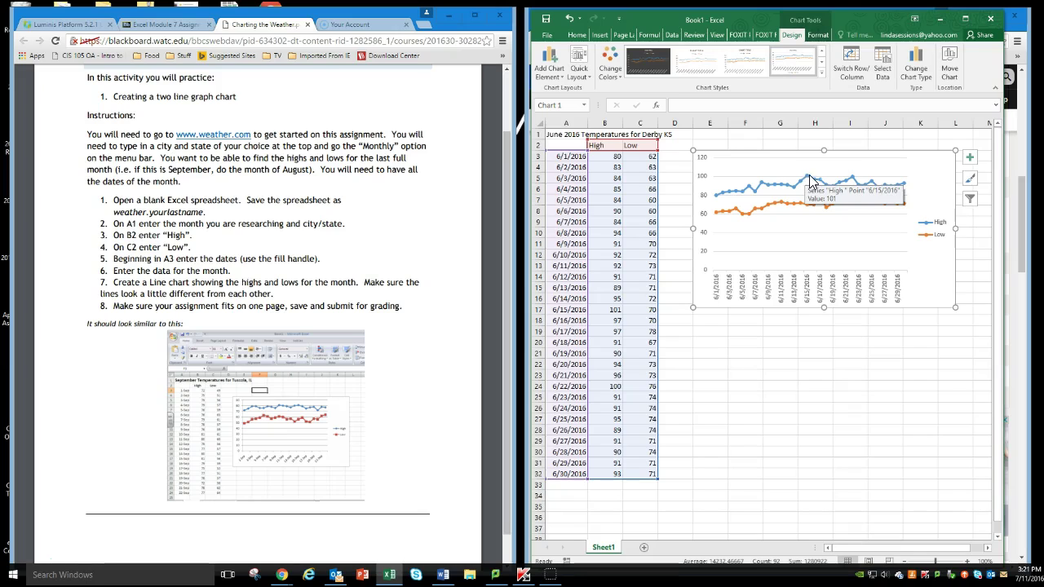
{"action": "left_click", "coordinate": [853, 179]}
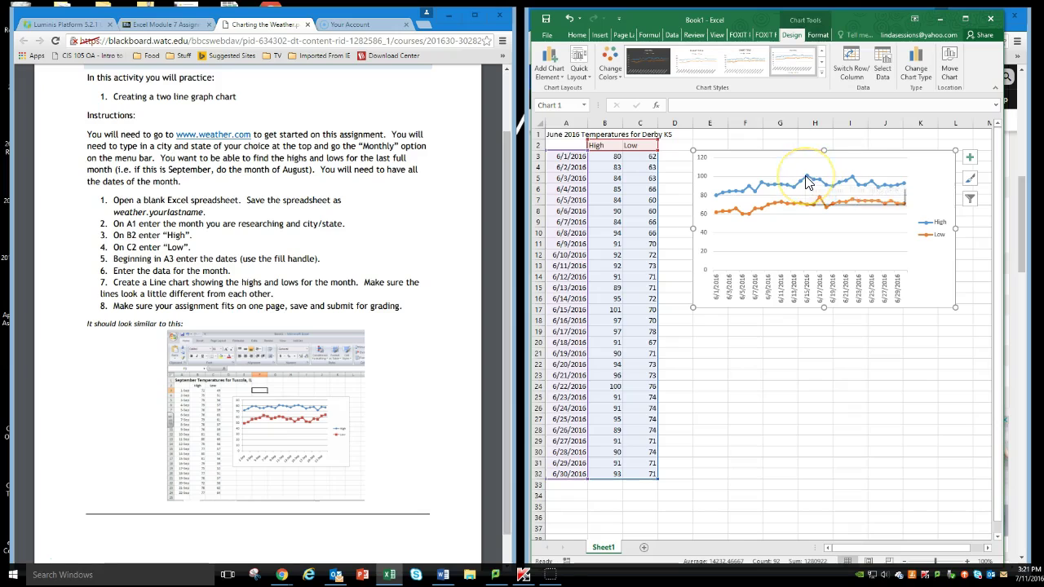
{"action": "left_click", "coordinate": [804, 209]}
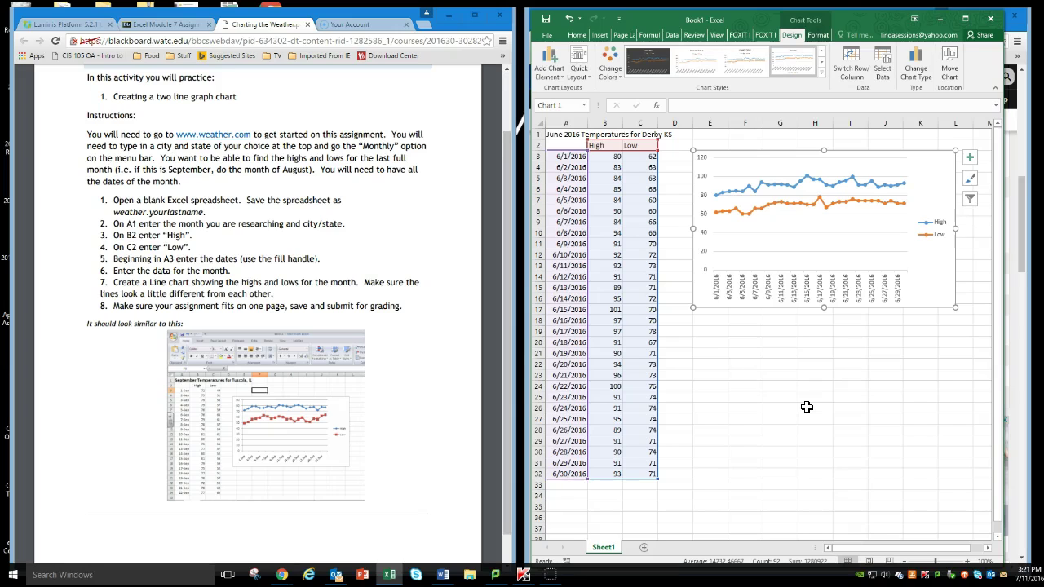
{"action": "left_click", "coordinate": [788, 362]}
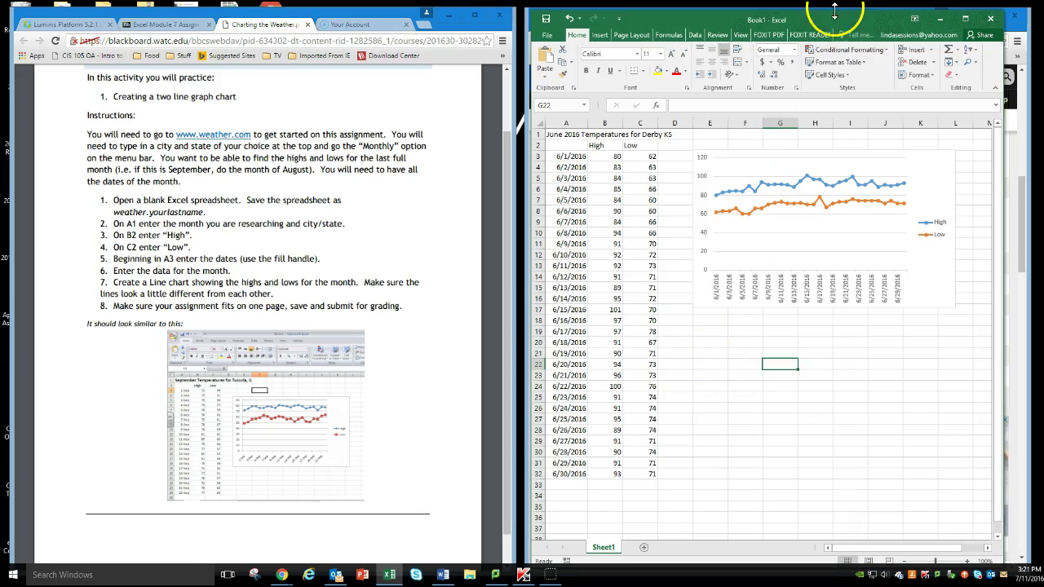
Move Excel aside and bring weather.com's Derby, KS Monthly Average/Record Temperatures chart into view
{"action": "left_click_drag", "start_coordinate": [591, 69], "coordinate": [348, 21]}
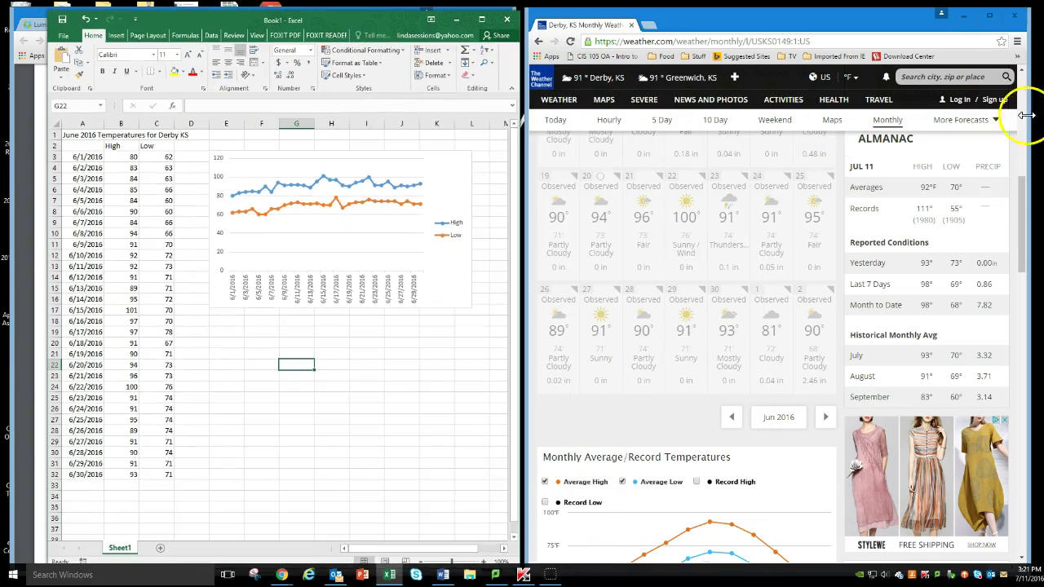
{"action": "left_click_drag", "start_coordinate": [1023, 190], "coordinate": [1023, 211]}
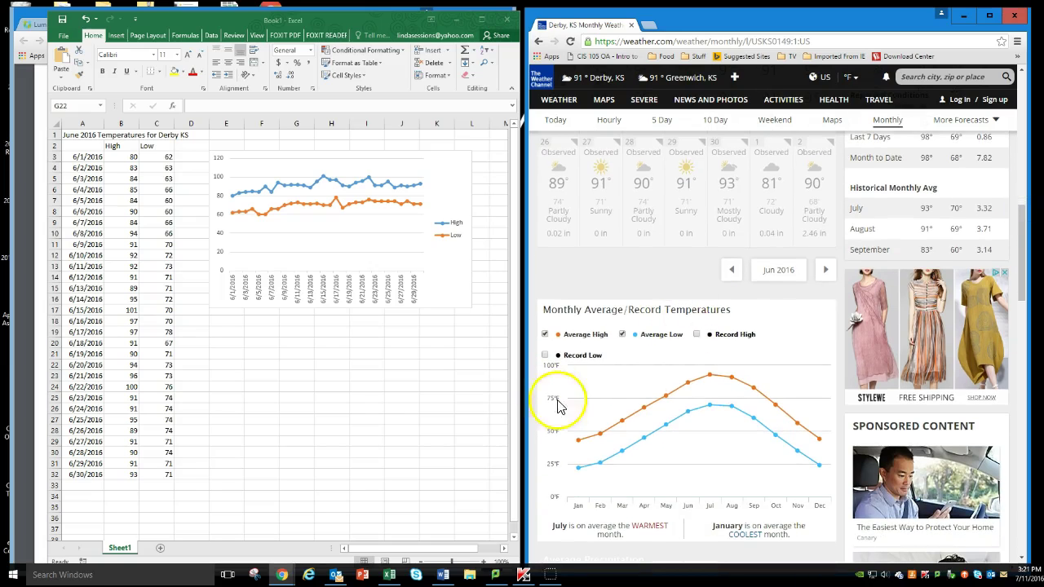
{"action": "mouse_move", "coordinate": [573, 479]}
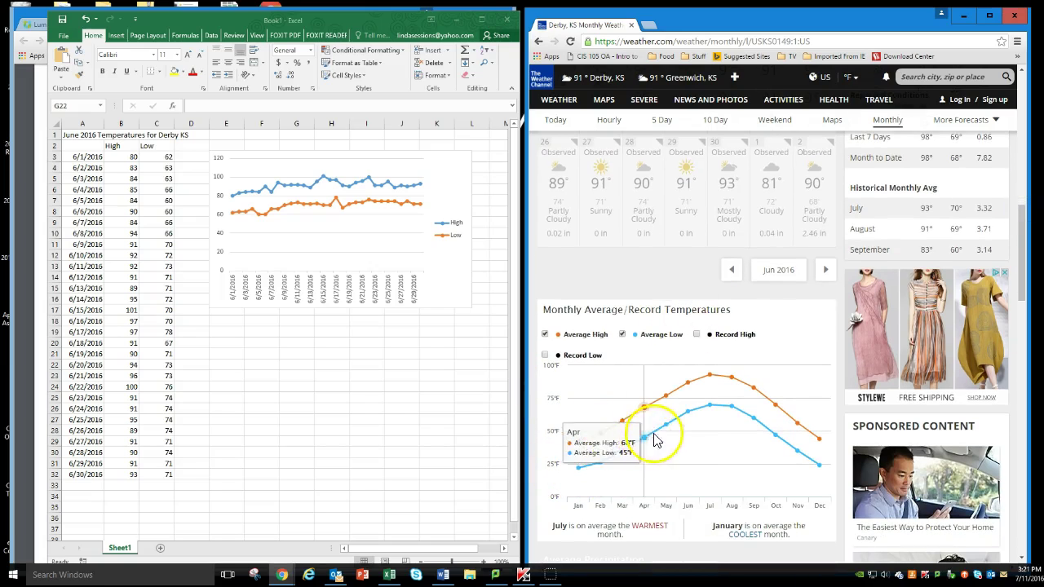